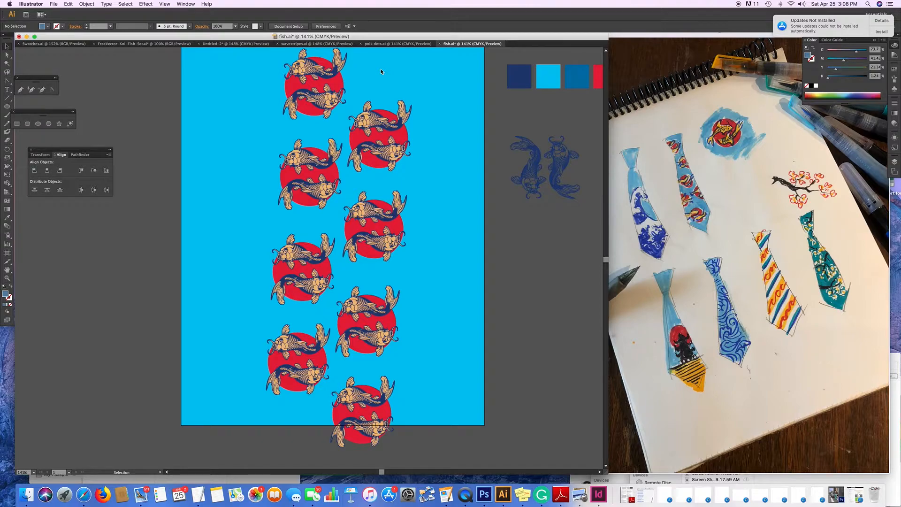
Create a new Letter-size document named wave.
left_click(54, 3)
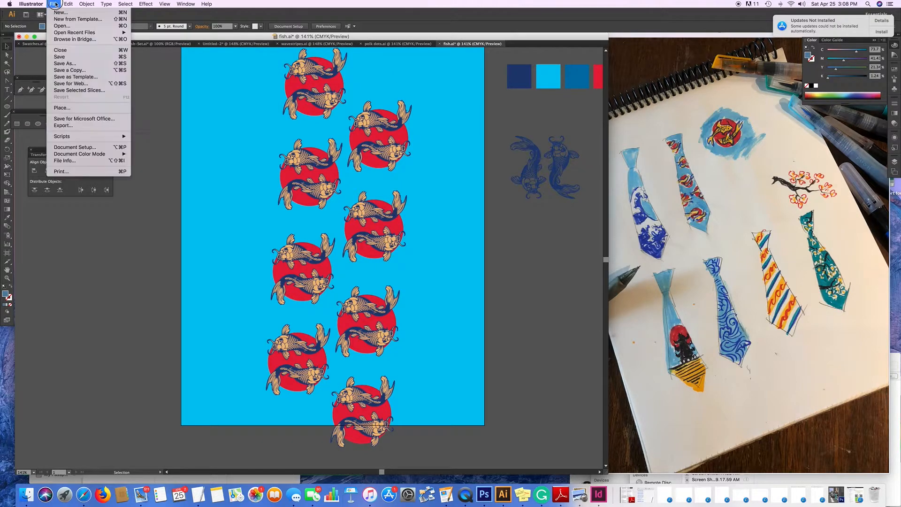
left_click(60, 12)
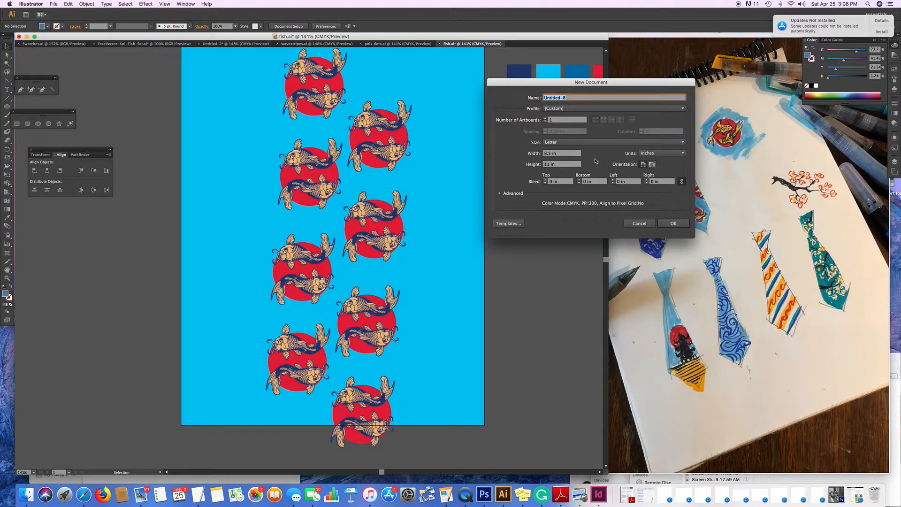
type("wave")
left_click(675, 223)
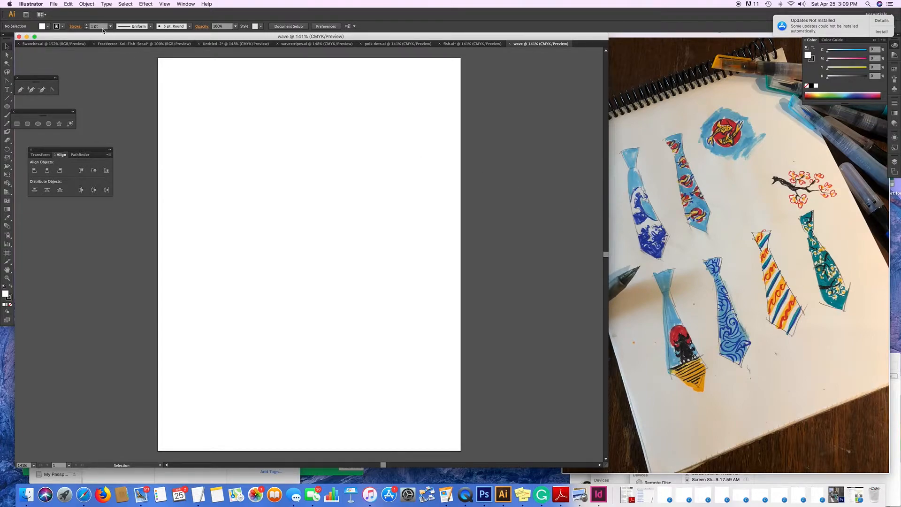
Place the linked image ocean-wave-at-blue-hour-1330219.jpg from the art/ref folder onto the artboard.
left_click(53, 4)
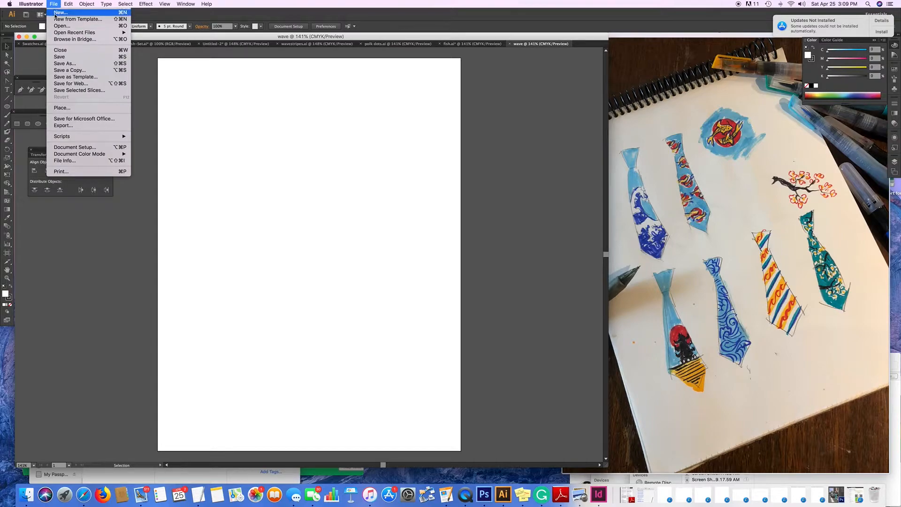
left_click(63, 108)
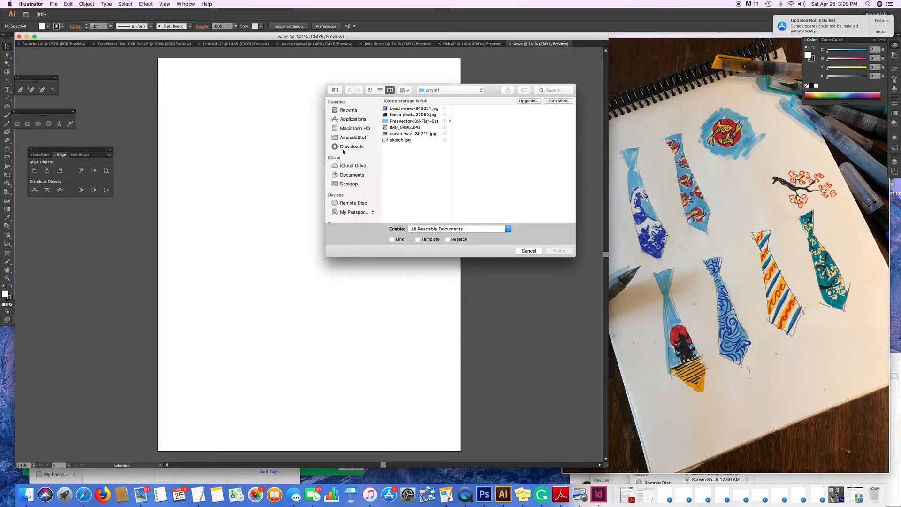
left_click(402, 116)
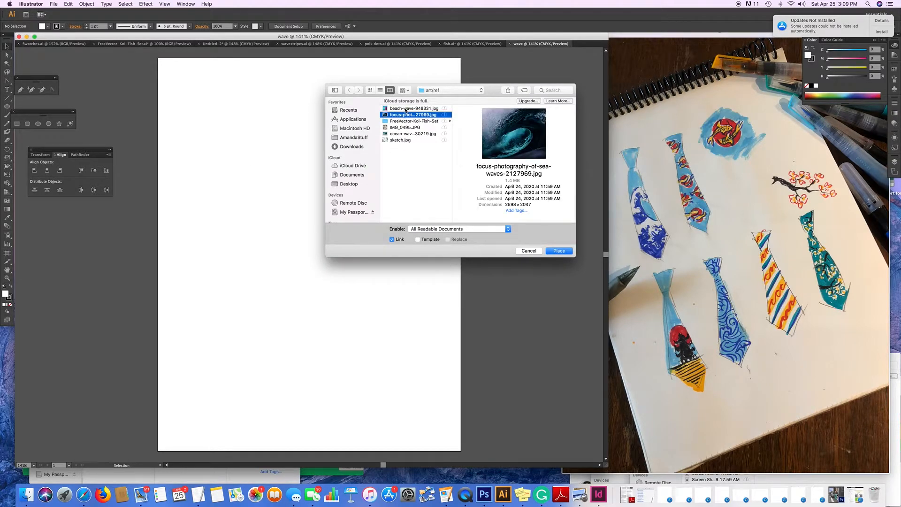
left_click(407, 109)
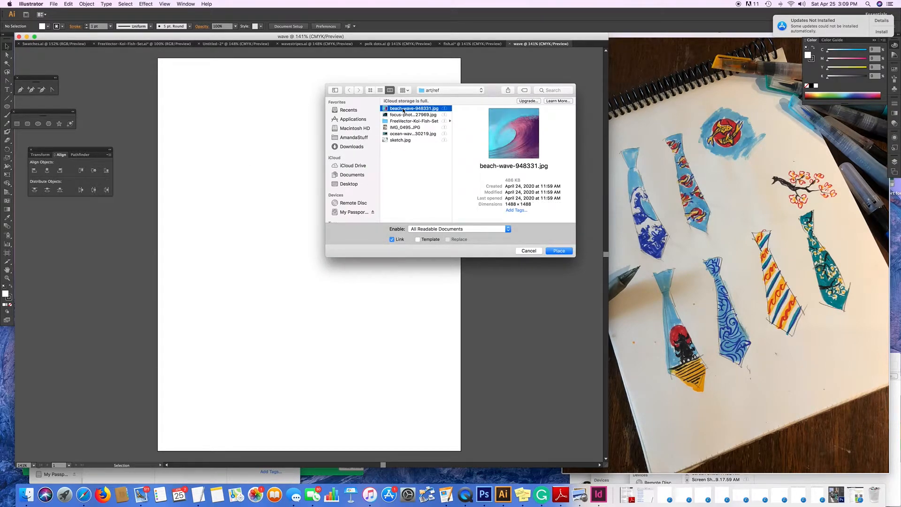
left_click(402, 134)
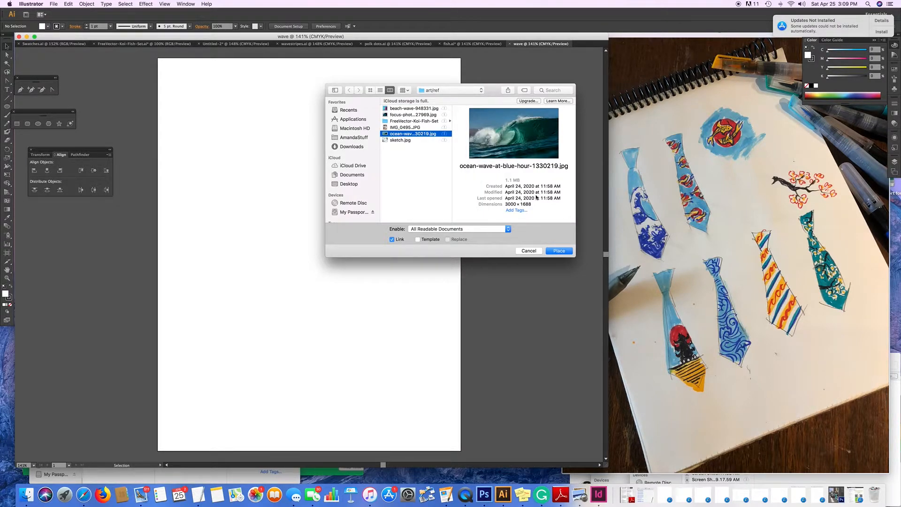
left_click(559, 252)
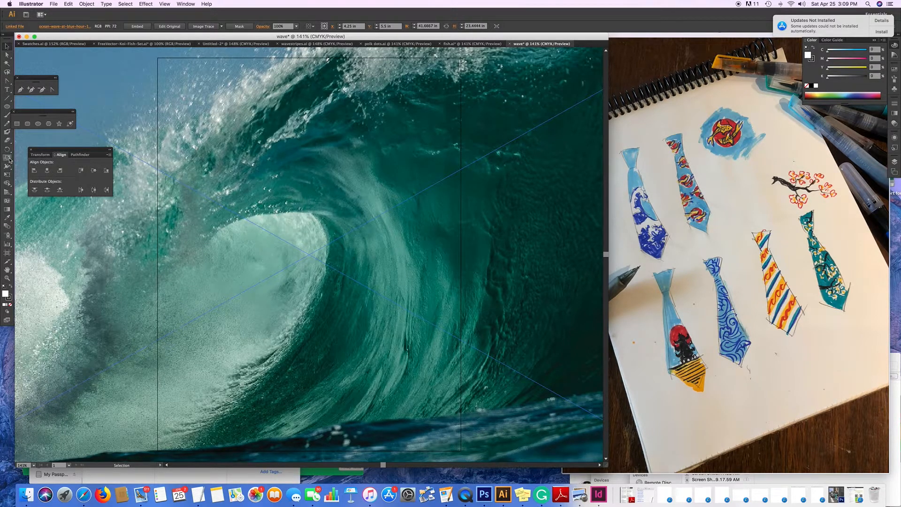
Scale the placed wave photo uniformly to 25%.
double_click(8, 159)
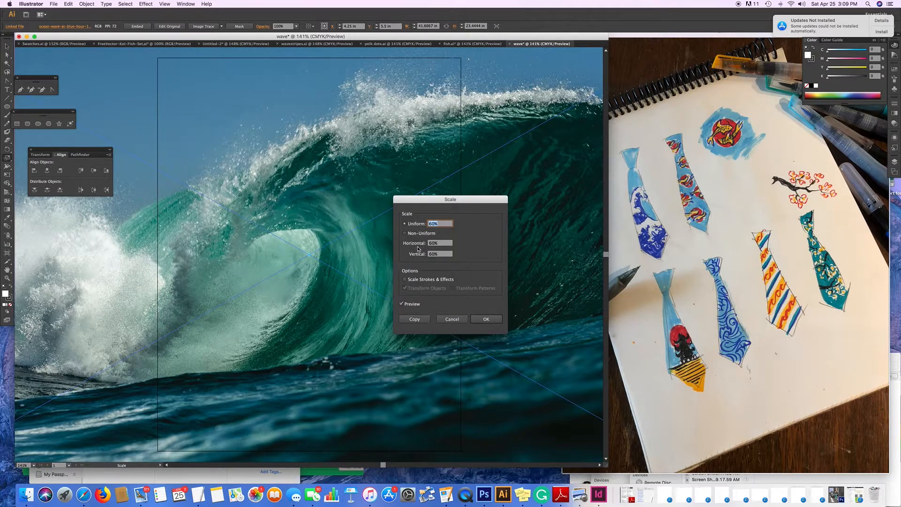
type("25")
key("Return")
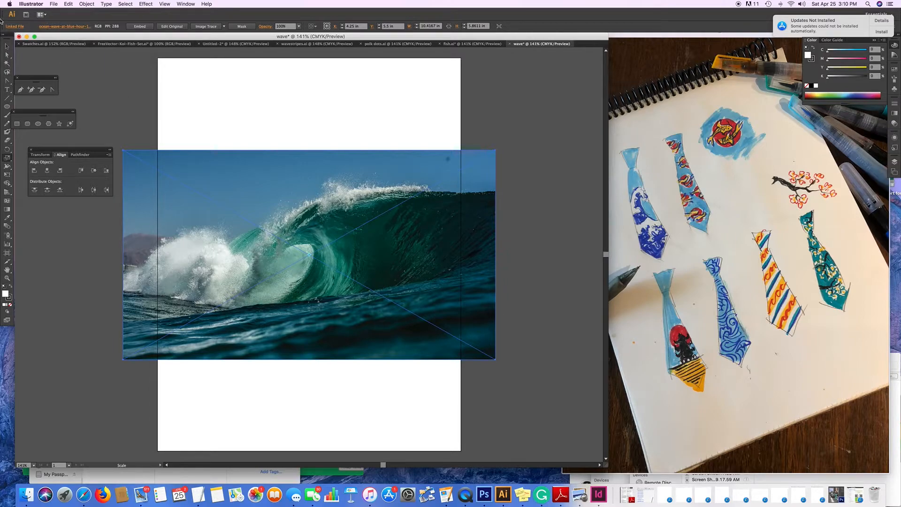
left_click(7, 47)
Try an Image Trace of the wave photo with the 16 Colors preset and undo it.
left_click(209, 27)
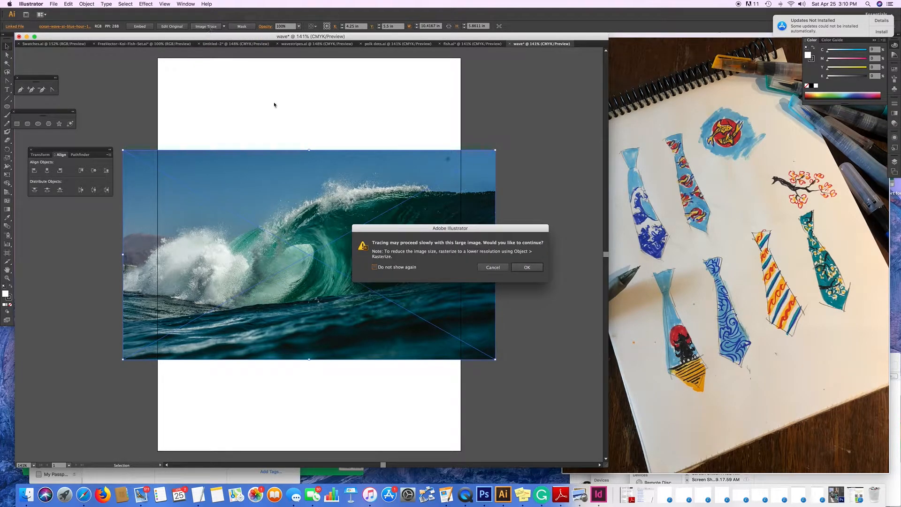
left_click(501, 270)
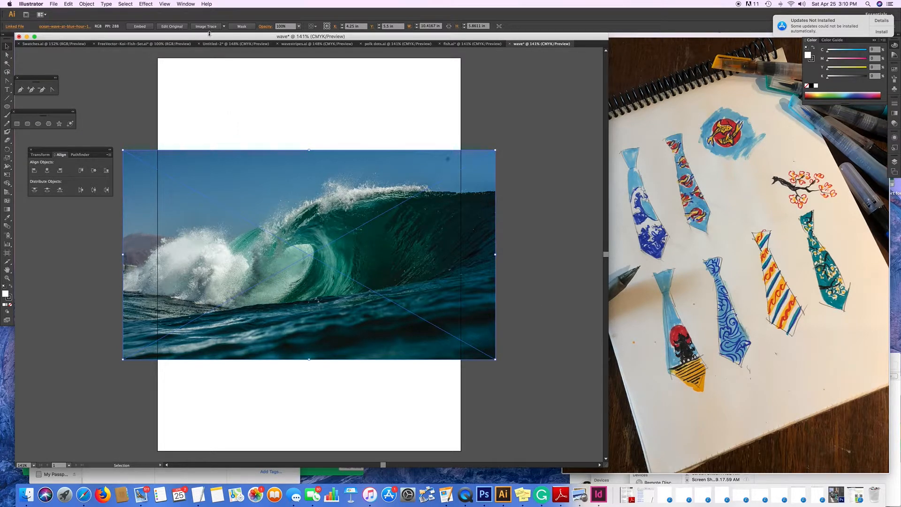
left_click(225, 27)
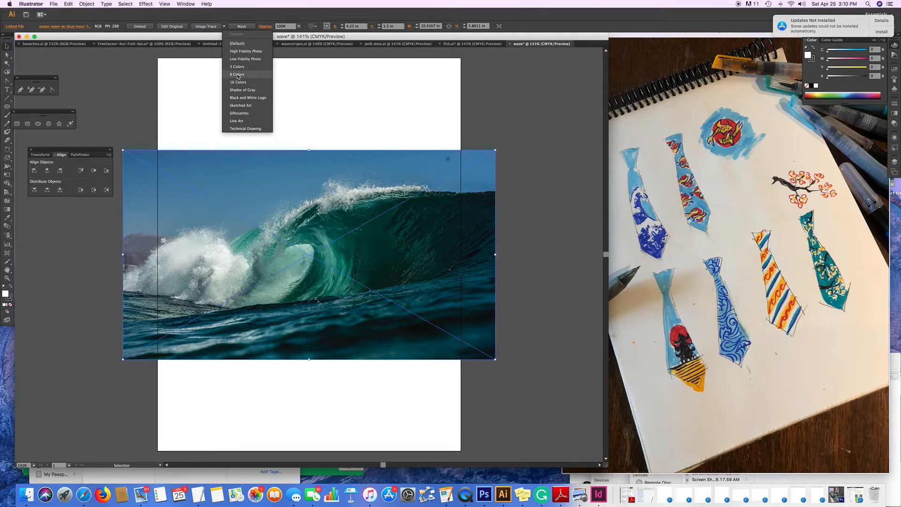
left_click(236, 83)
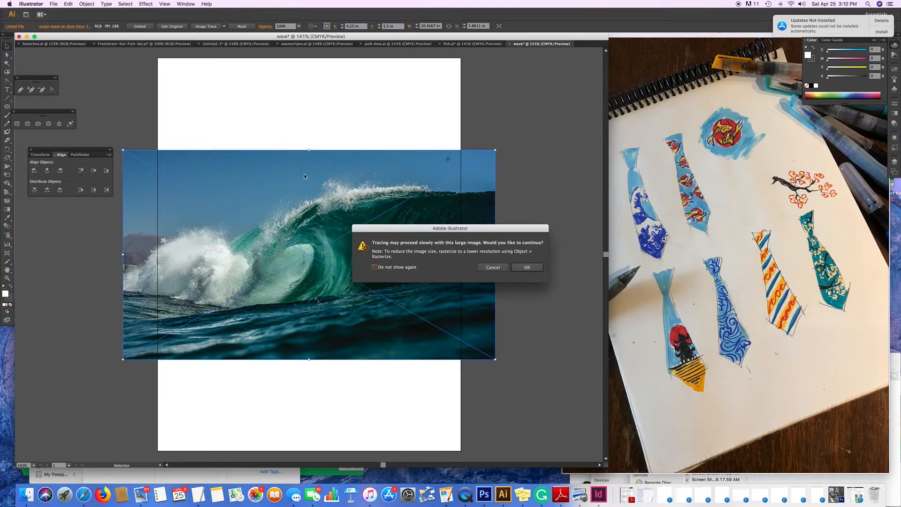
left_click(527, 267)
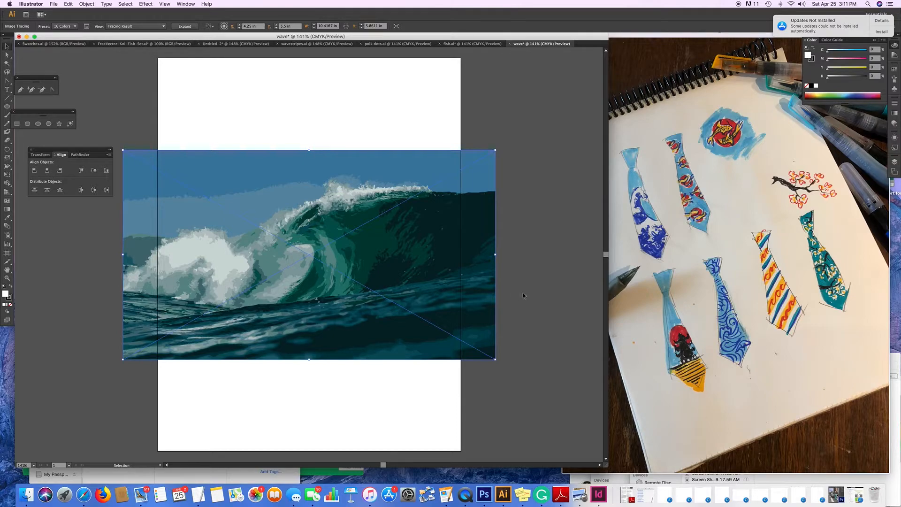
key("a")
key("super+z")
key("v")
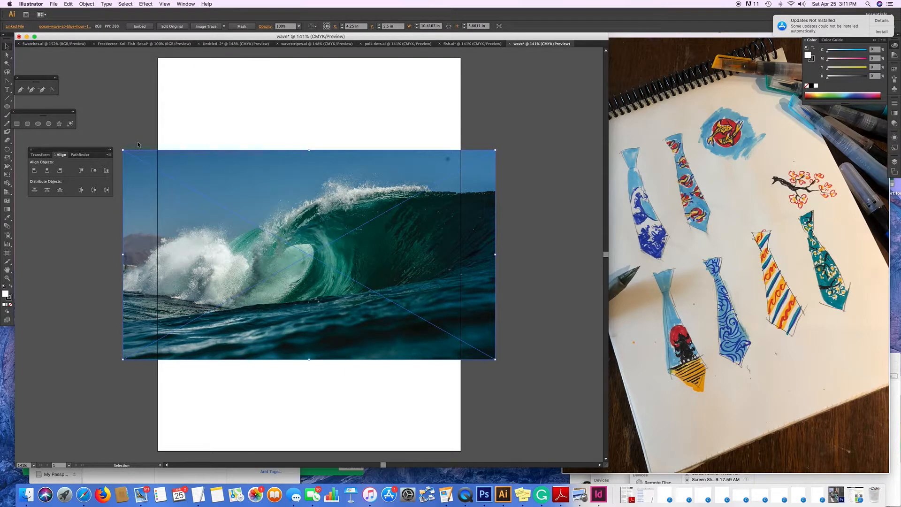
Trace the wave photo with the 6 Colors Image Trace preset.
left_click(224, 27)
left_click(241, 76)
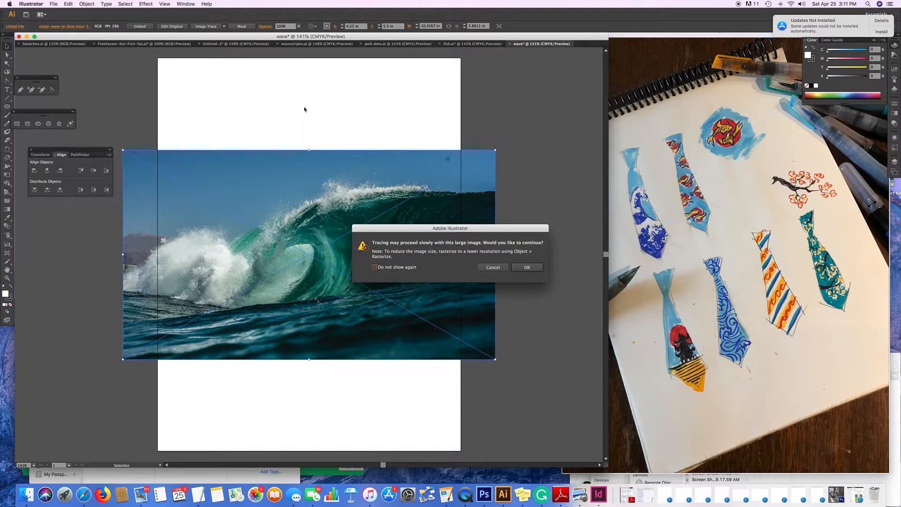
left_click(527, 268)
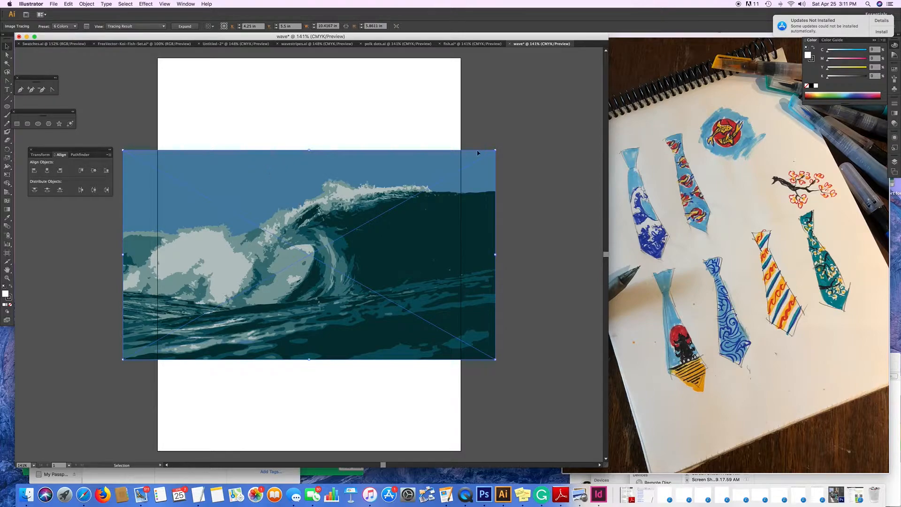
Copy the five colour swatches from fish.ai into the wave document and place them above the traced image, by the artboard's upper right corner.
left_click(447, 44)
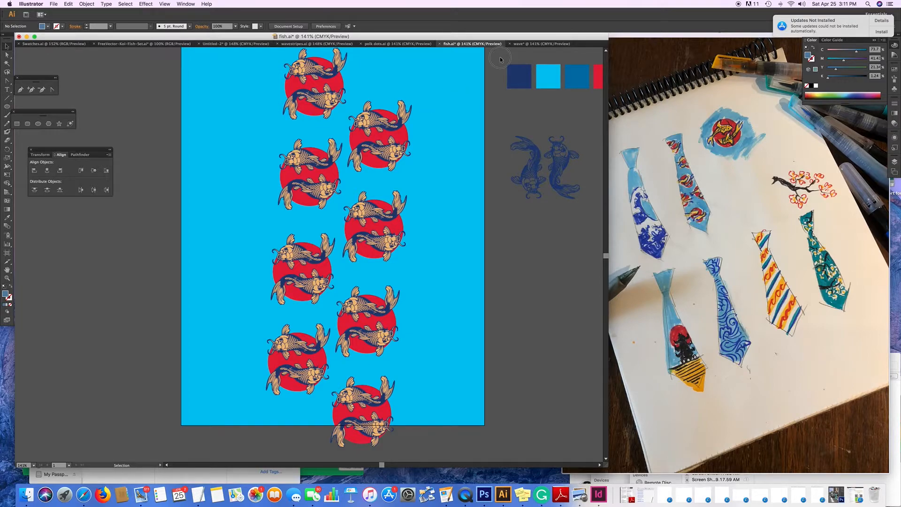
left_click_drag(500, 59, 605, 84)
key("a")
key("v")
left_click(521, 45)
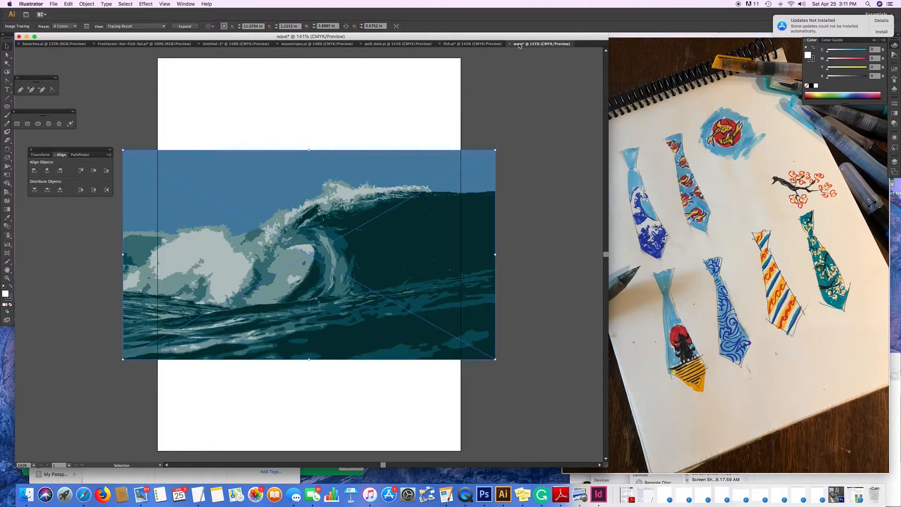
key("super+v")
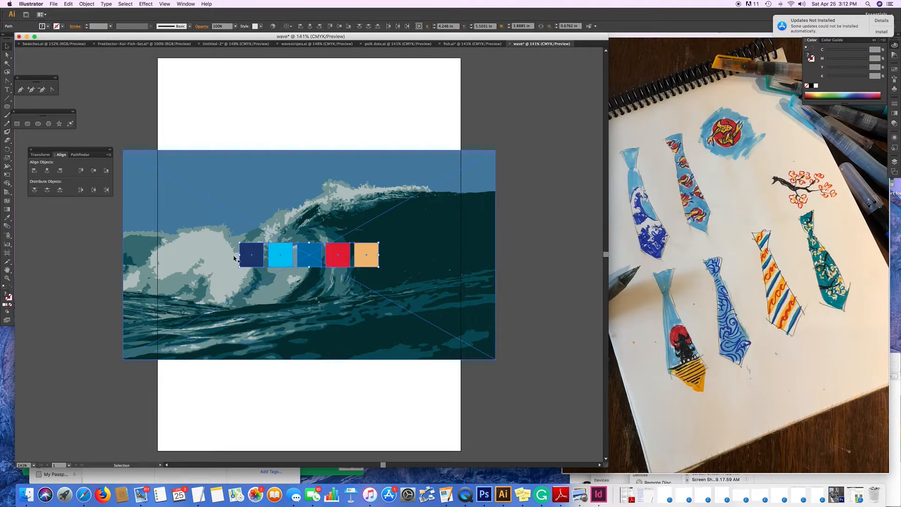
left_click_drag(250, 252, 465, 98)
left_click(509, 179)
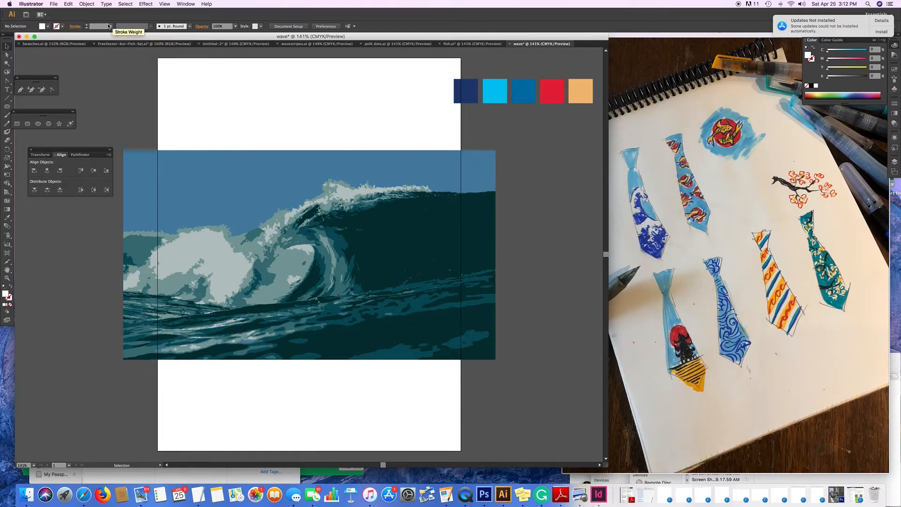
Expand the traced wave image into editable vector paths and deselect it.
left_click(196, 166)
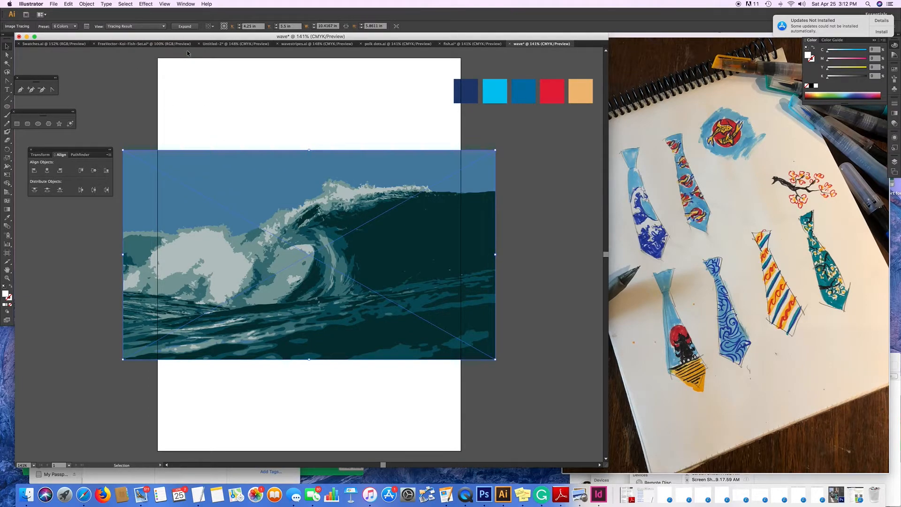
left_click(186, 27)
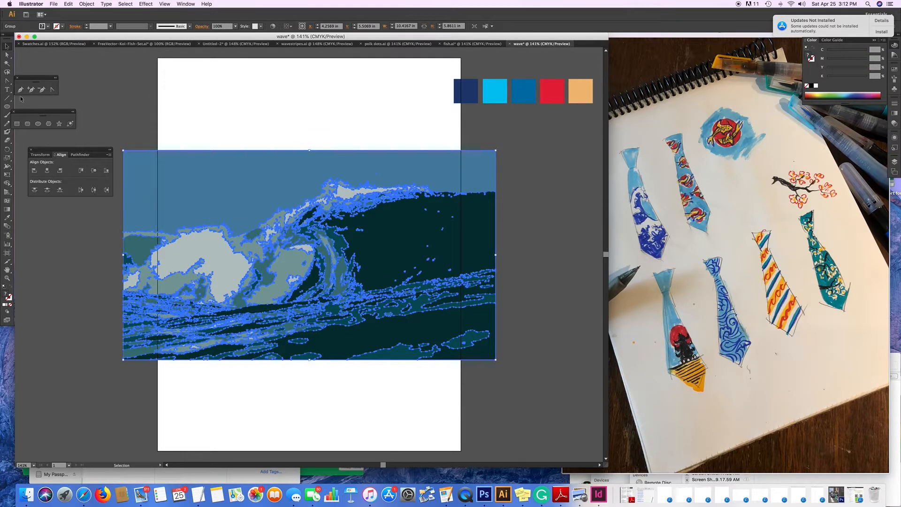
left_click(7, 55)
left_click(551, 243)
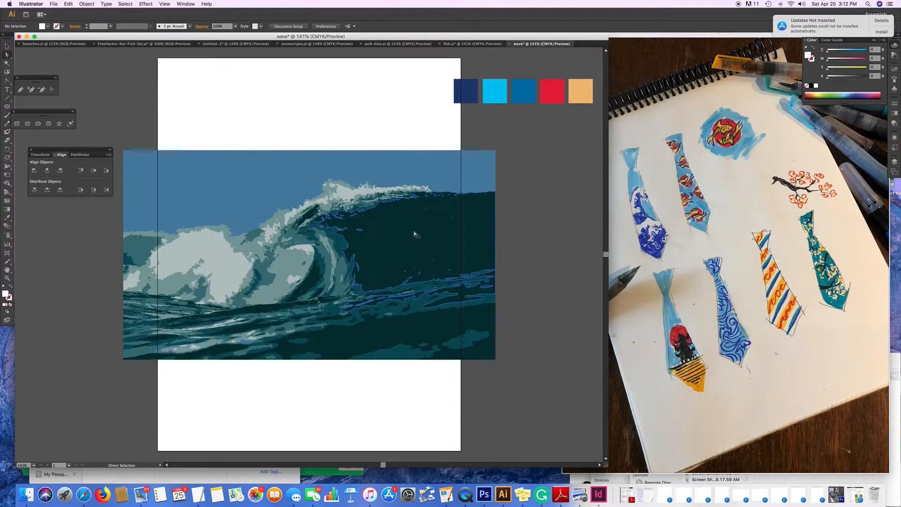
left_click(7, 46)
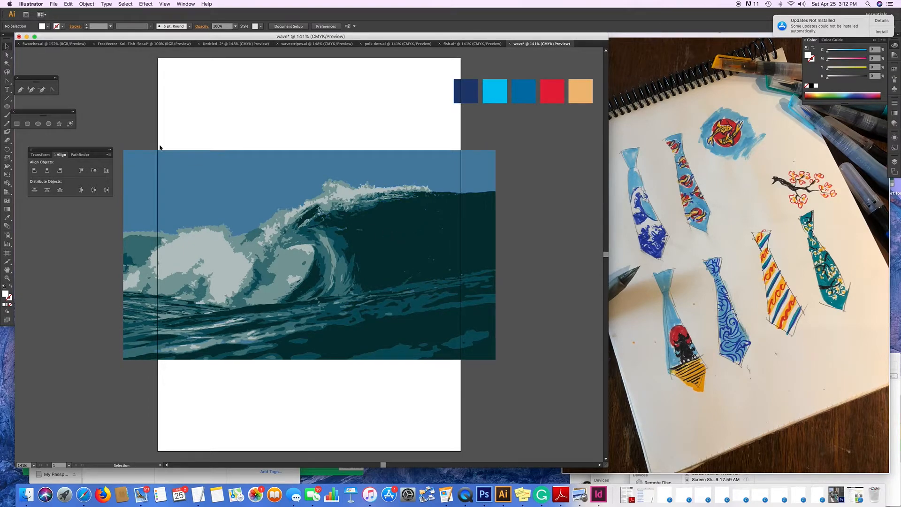
left_click(209, 178)
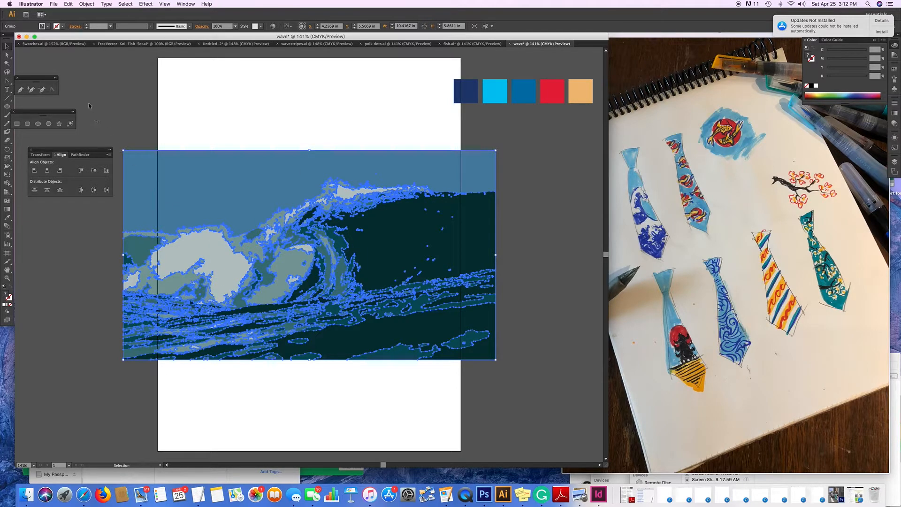
left_click(111, 92)
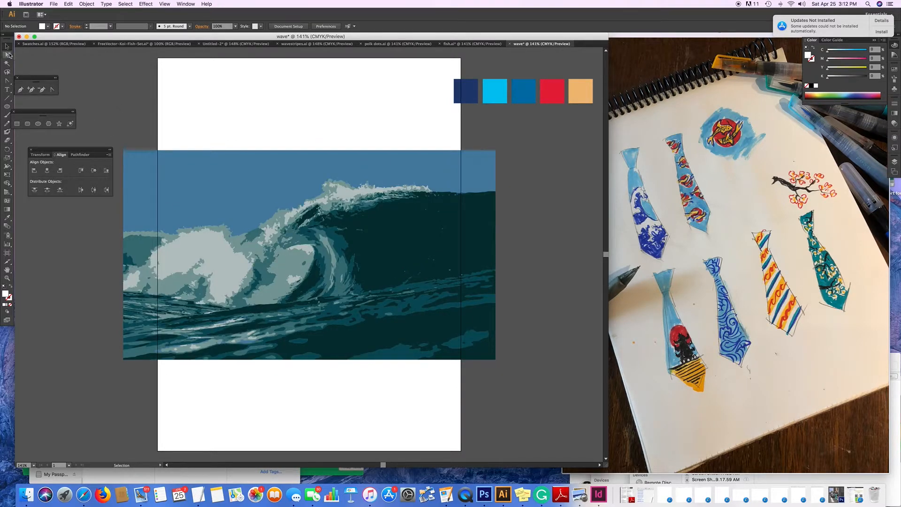
Select all wave areas sharing the darkest teal fill and recolour them with the navy swatch using the Eyedropper.
left_click(8, 56)
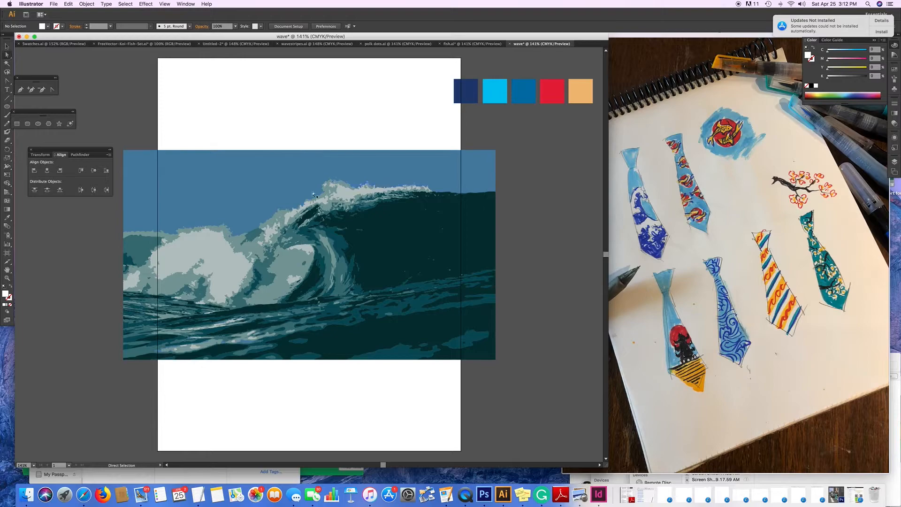
left_click(391, 243)
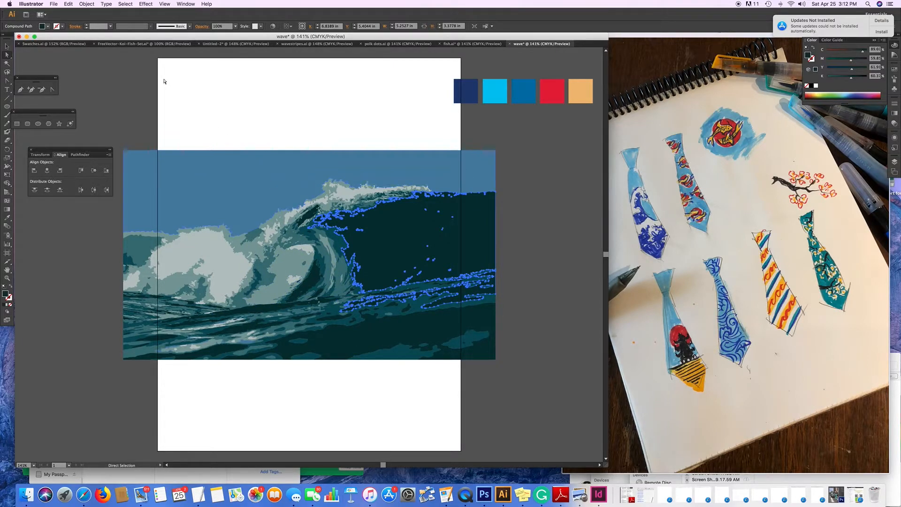
left_click(128, 6)
mouse_move(135, 71)
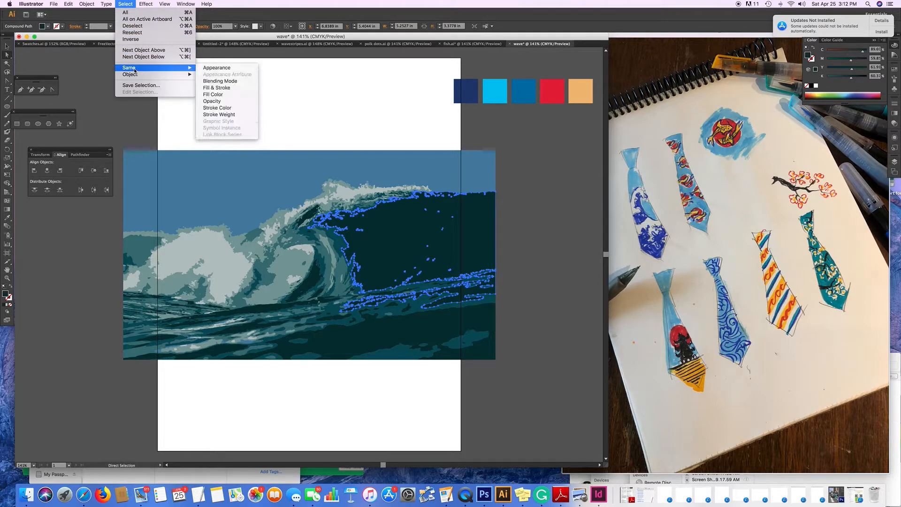
left_click(221, 95)
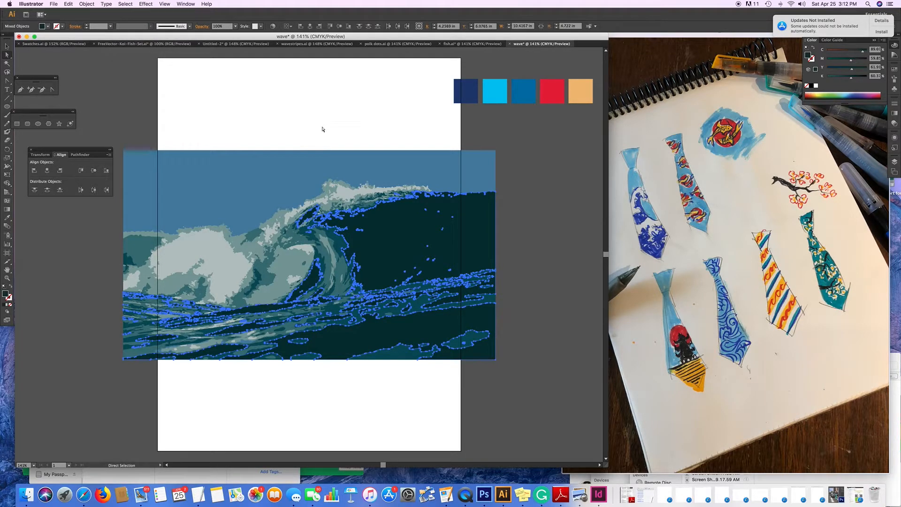
left_click(7, 218)
left_click(470, 93)
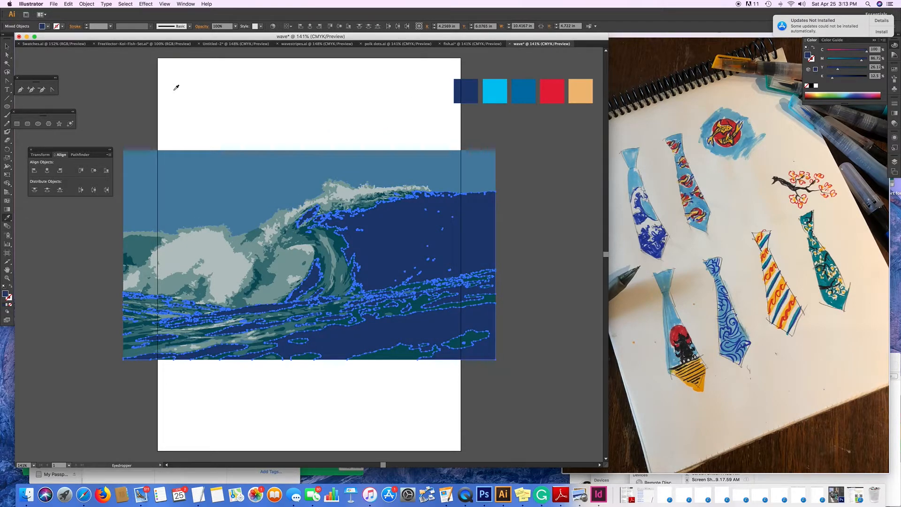
left_click(7, 55)
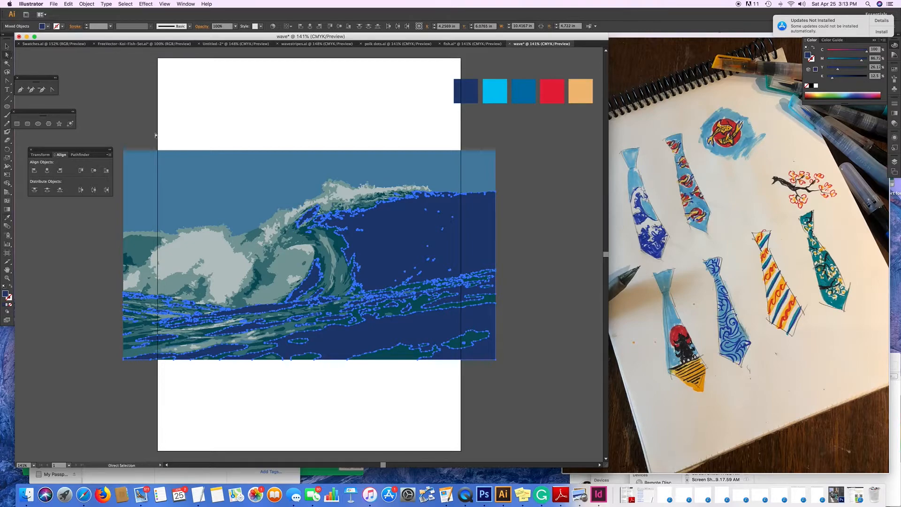
Delete the blue-grey sky shape above the wave, and fill all areas sharing the light grey foam colour with white.
left_click(253, 176)
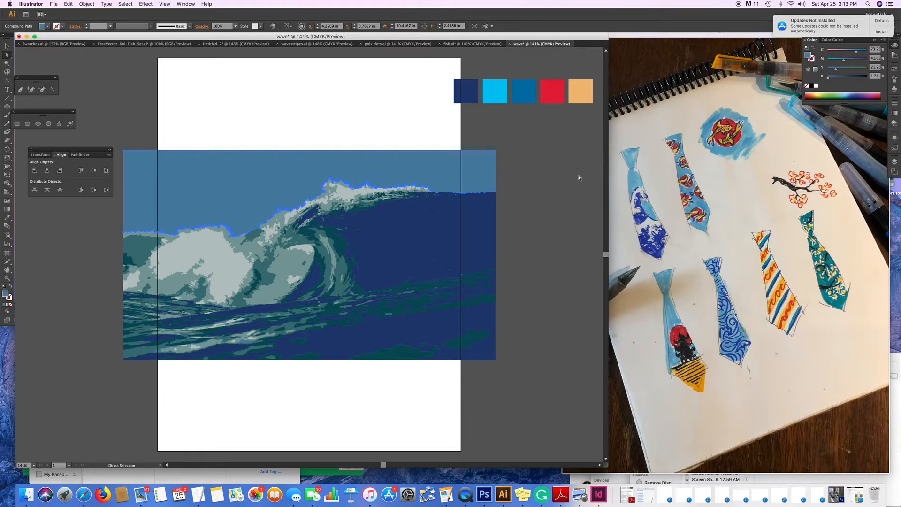
key("Delete")
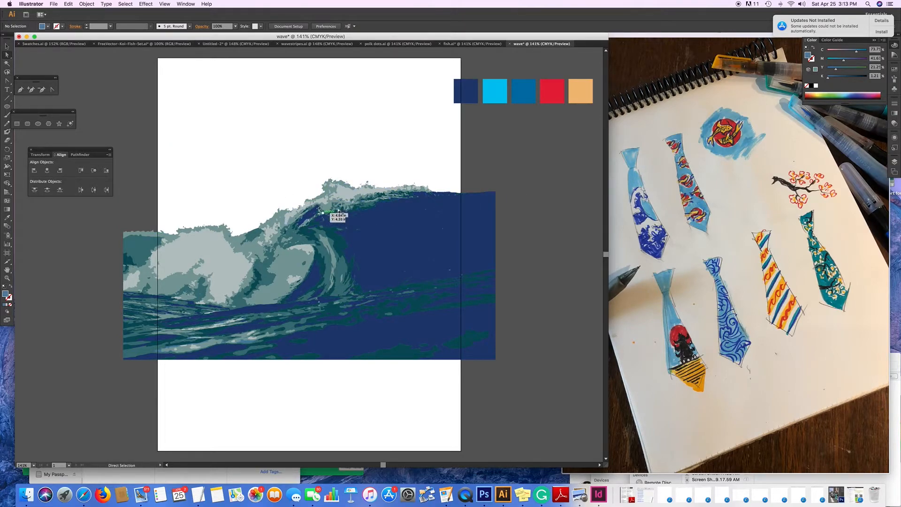
left_click(215, 253)
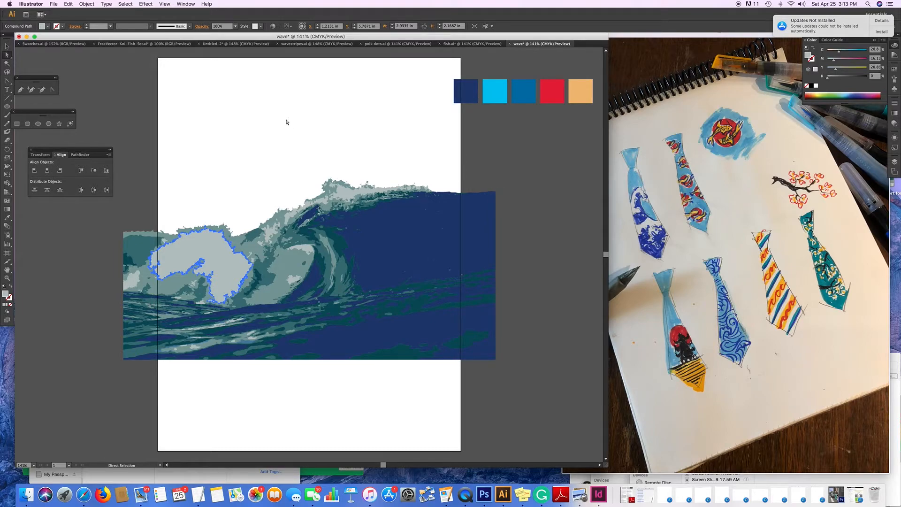
left_click(126, 4)
mouse_move(136, 68)
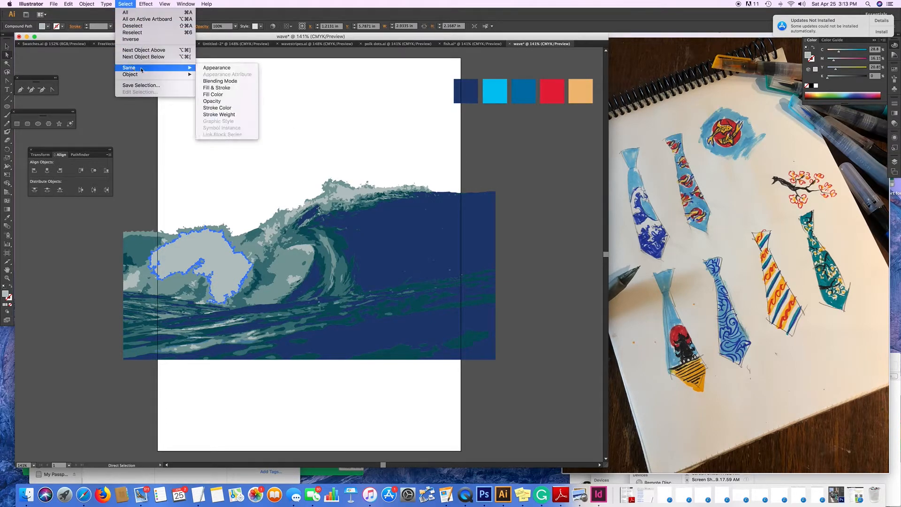
left_click(228, 97)
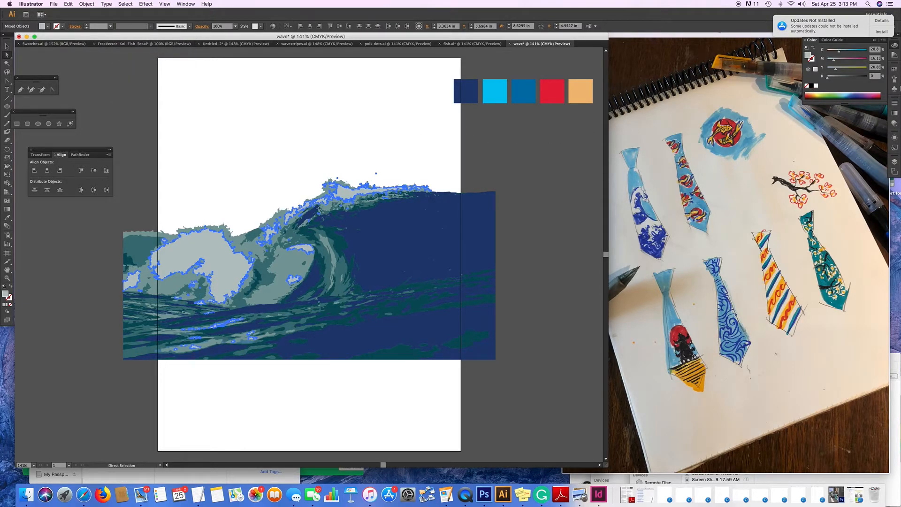
left_click(817, 86)
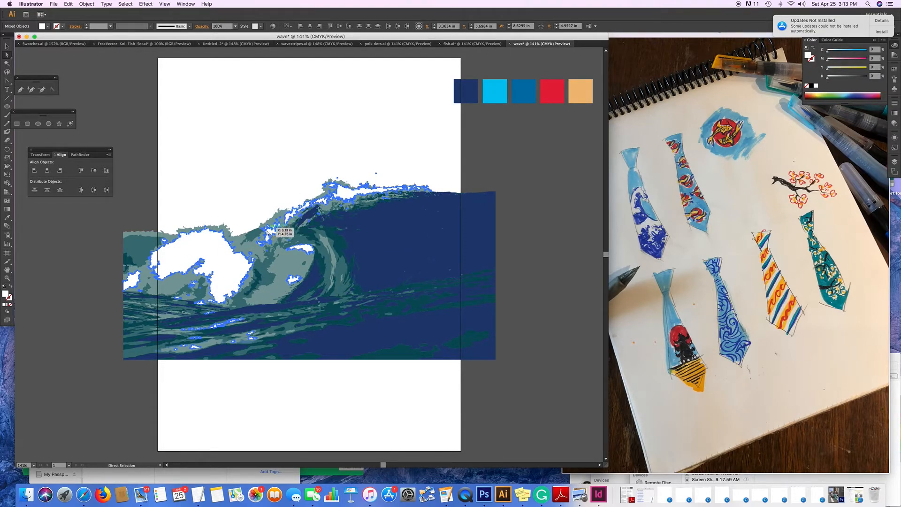
Select all wave areas sharing the mid grey-green fill and recolour them with the bright cyan swatch using the Eyedropper.
left_click(253, 249)
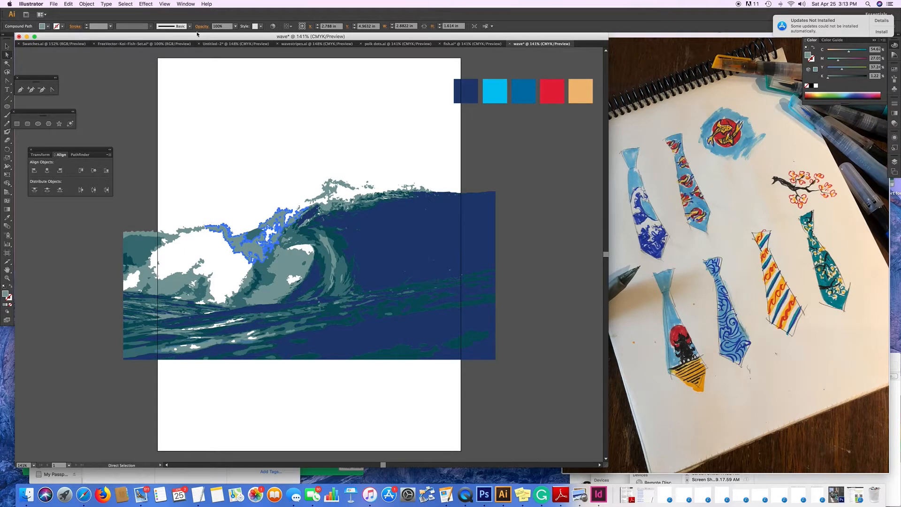
left_click(126, 4)
mouse_move(145, 69)
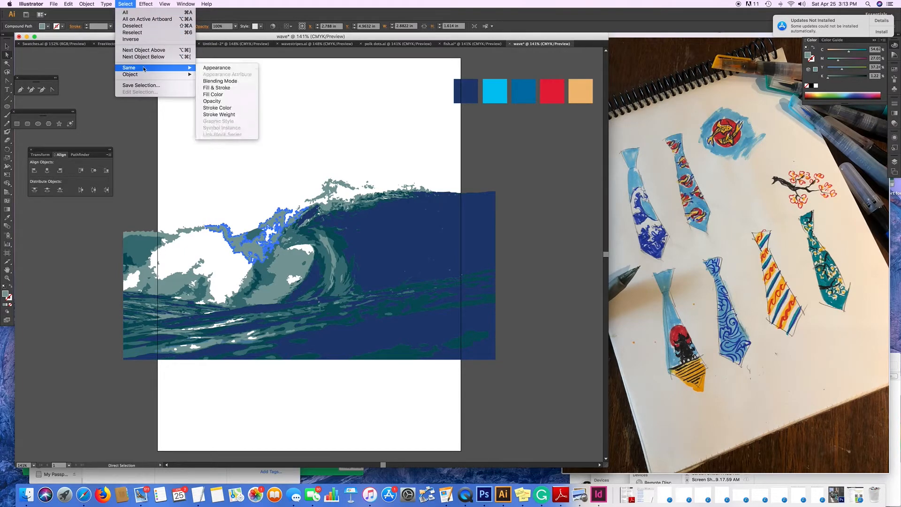
left_click(215, 97)
key("i")
left_click(499, 90)
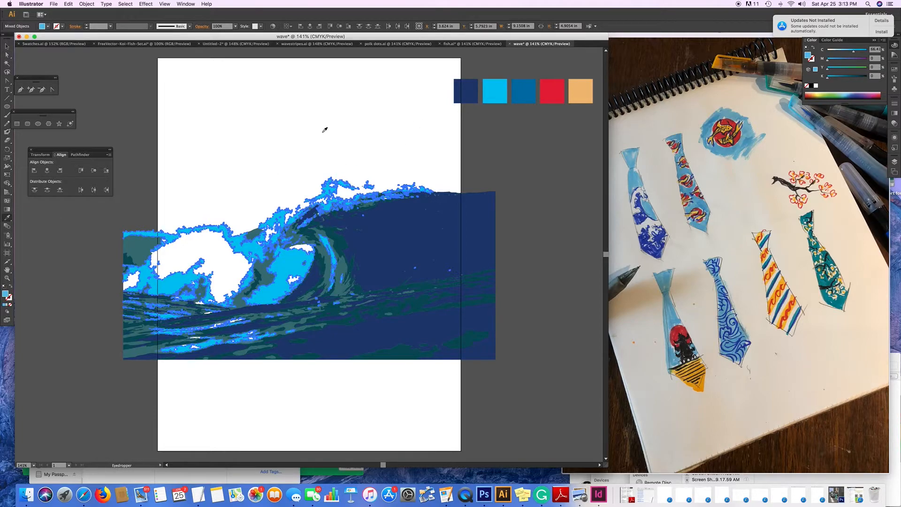
Select all wave areas sharing the dark teal fill, recolour them with the medium blue swatch using the Eyedropper, and deselect.
left_click(7, 55)
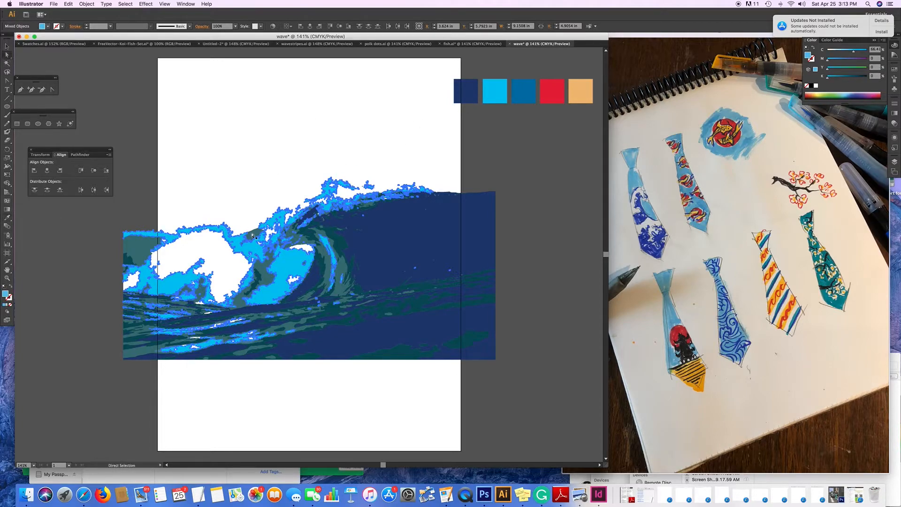
left_click(341, 246)
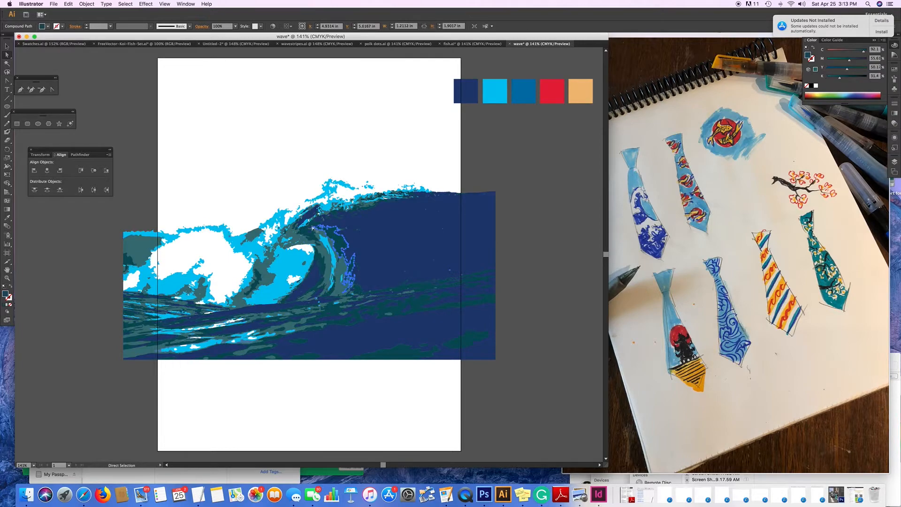
left_click(124, 3)
mouse_move(139, 69)
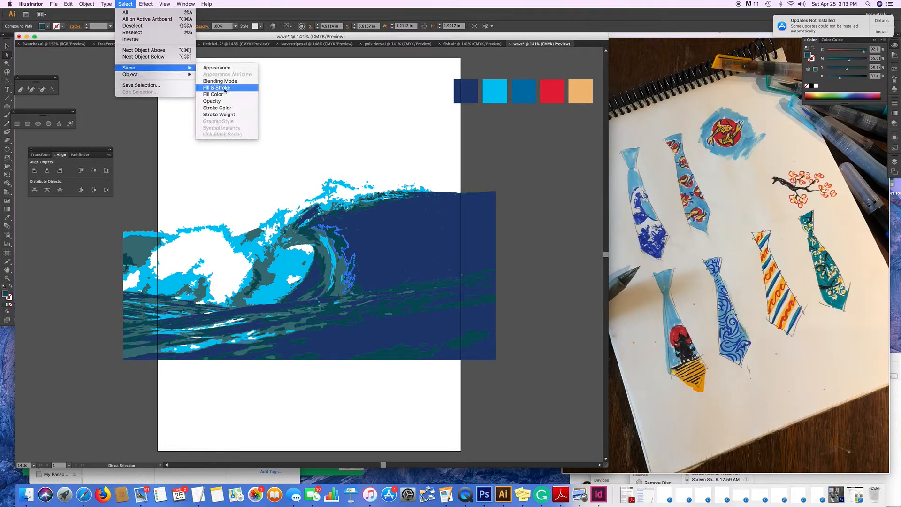
left_click(213, 95)
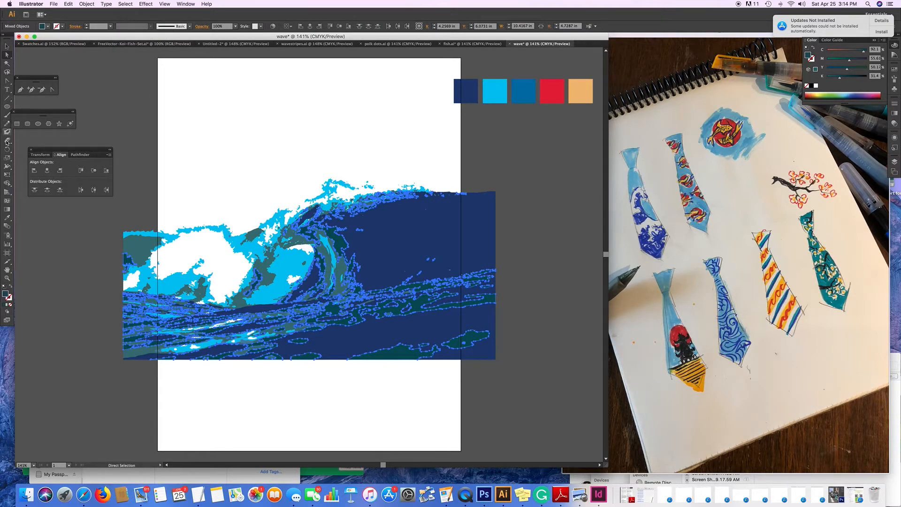
left_click(7, 218)
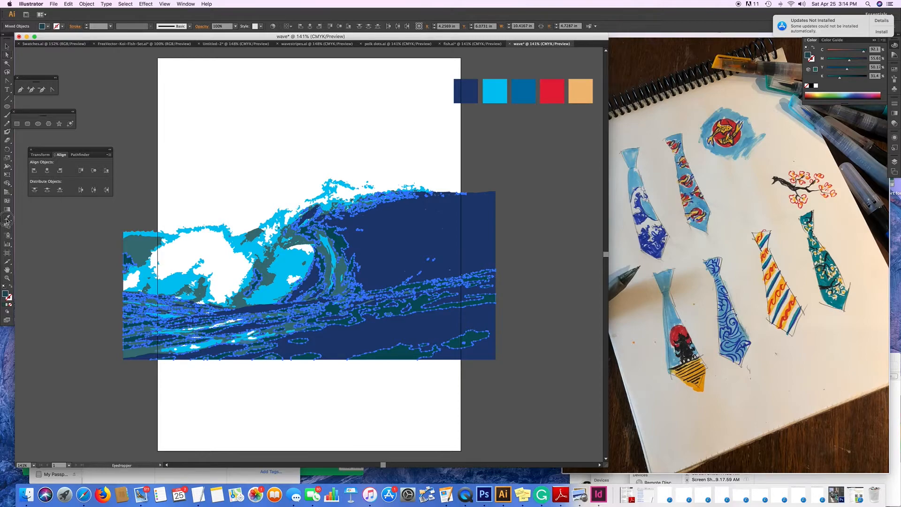
left_click(527, 93)
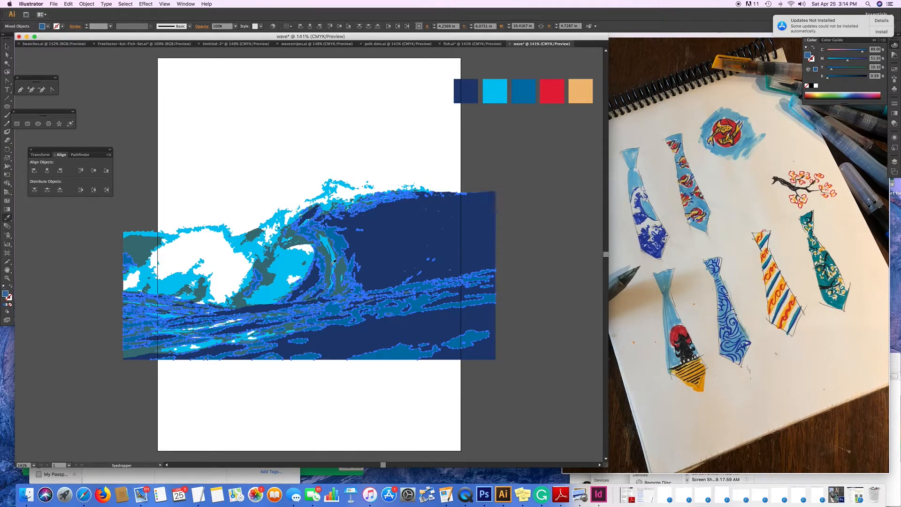
left_click(7, 56)
left_click(429, 168)
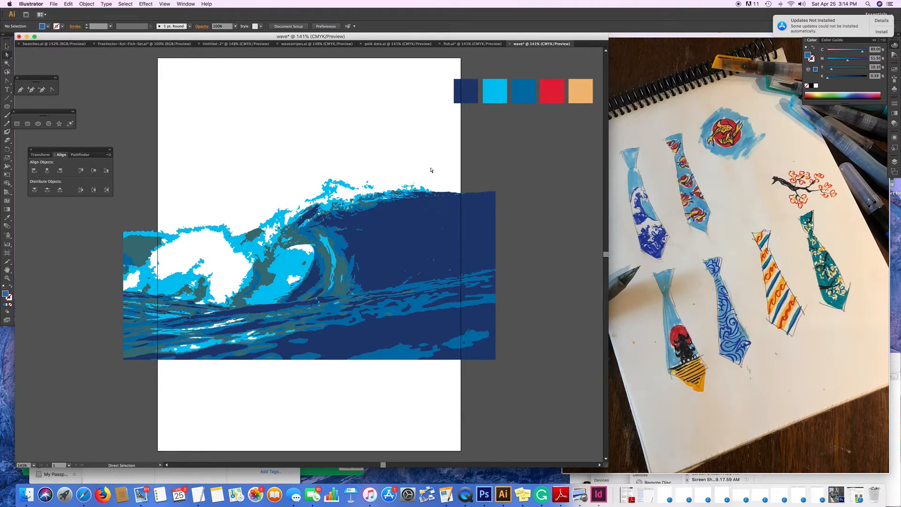
Select all remaining grey-teal wave areas by fill colour and set their yellow and black to 0 and magenta to 33.
left_click(346, 270)
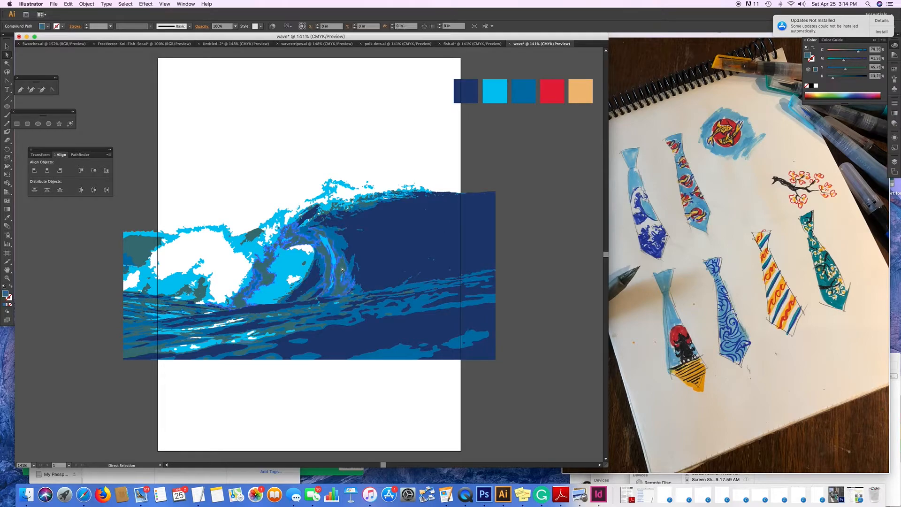
left_click(125, 4)
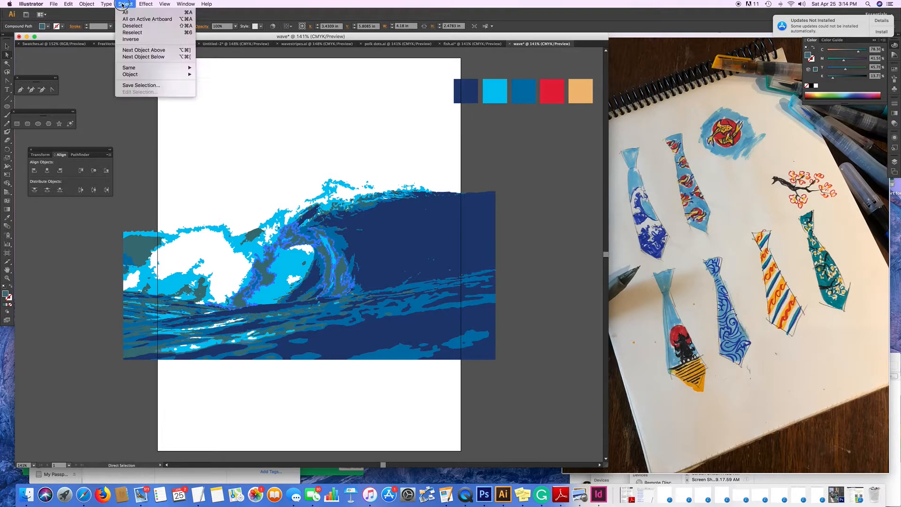
mouse_move(134, 71)
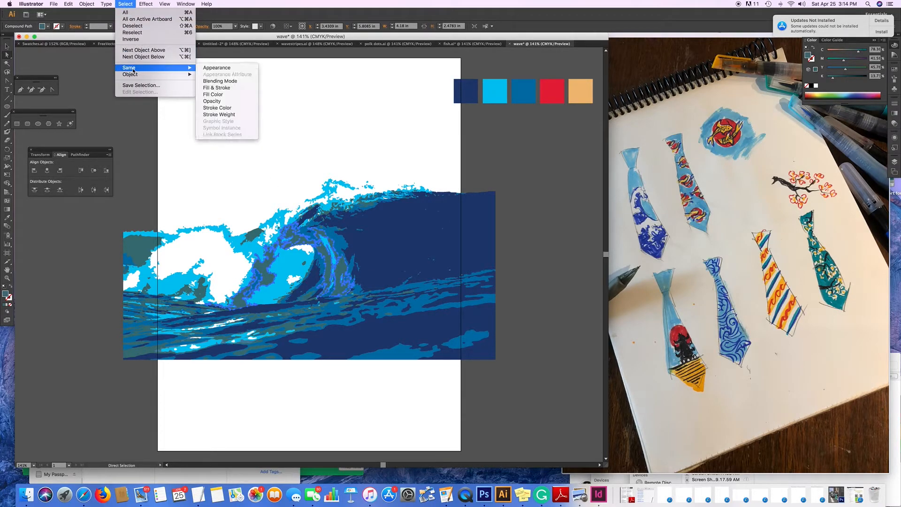
left_click(216, 94)
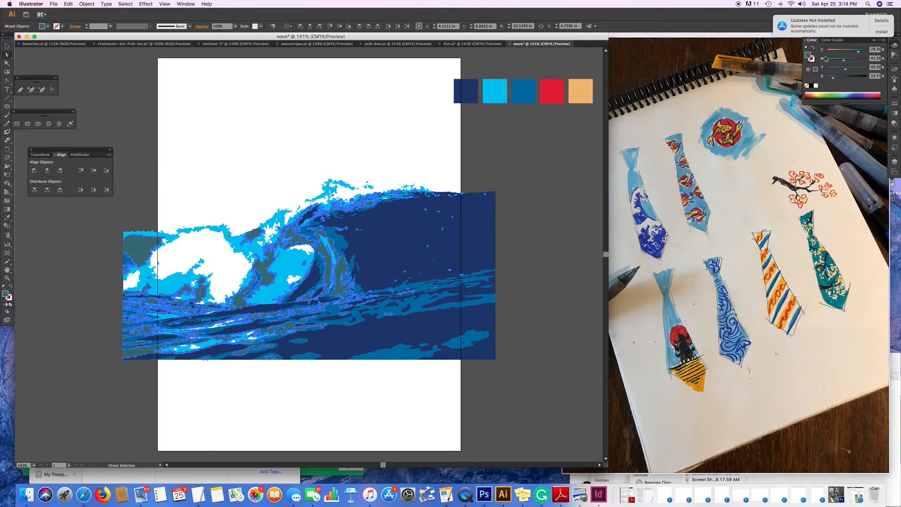
mouse_move(834, 79)
left_mouse_down()
mouse_move(823, 81)
mouse_move(822, 68)
left_mouse_up()
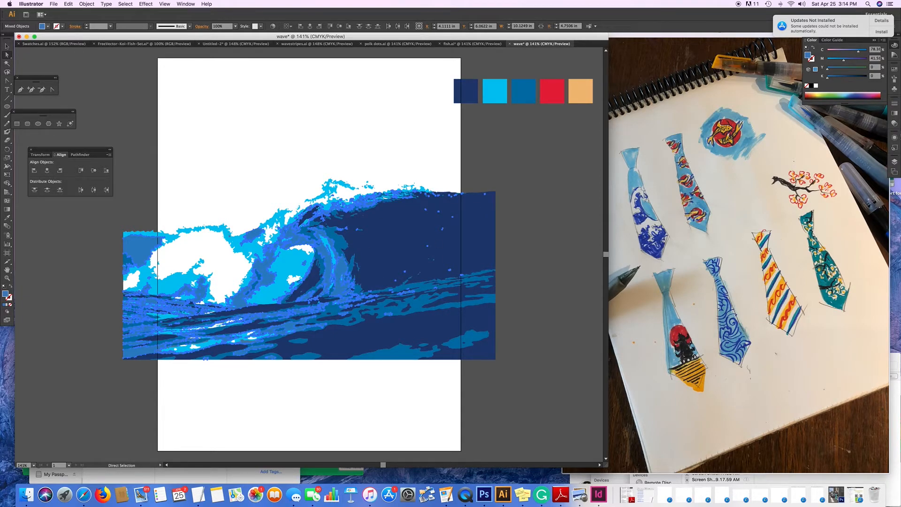
left_click_drag(844, 61, 841, 62)
left_click(840, 62)
left_click(570, 141)
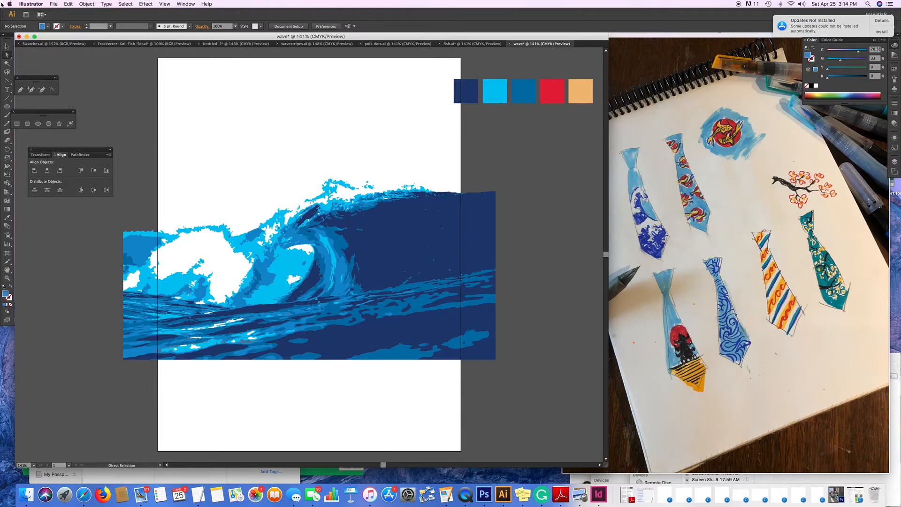
Move the whole wave group to the lower part of the artboard and stretch it to about 7.1 in high.
left_click(6, 46)
left_click_drag(386, 254, 381, 322)
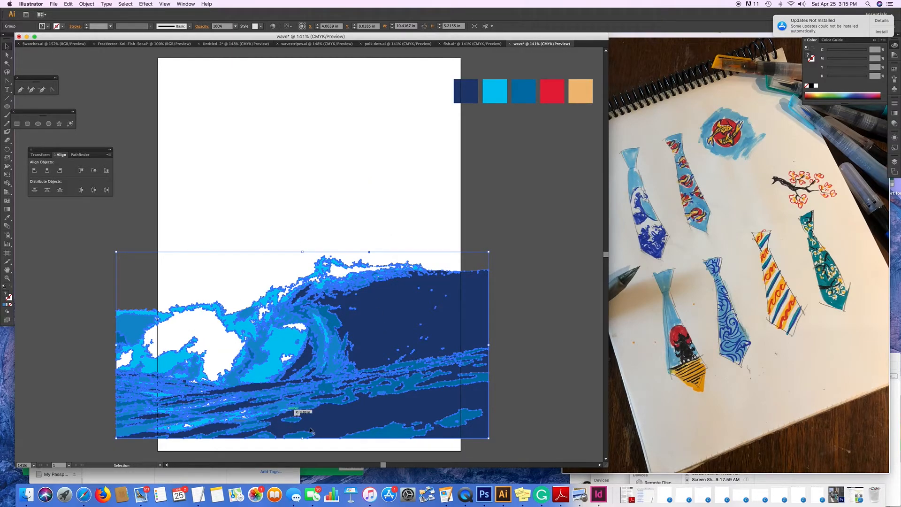
left_click_drag(385, 325, 382, 327)
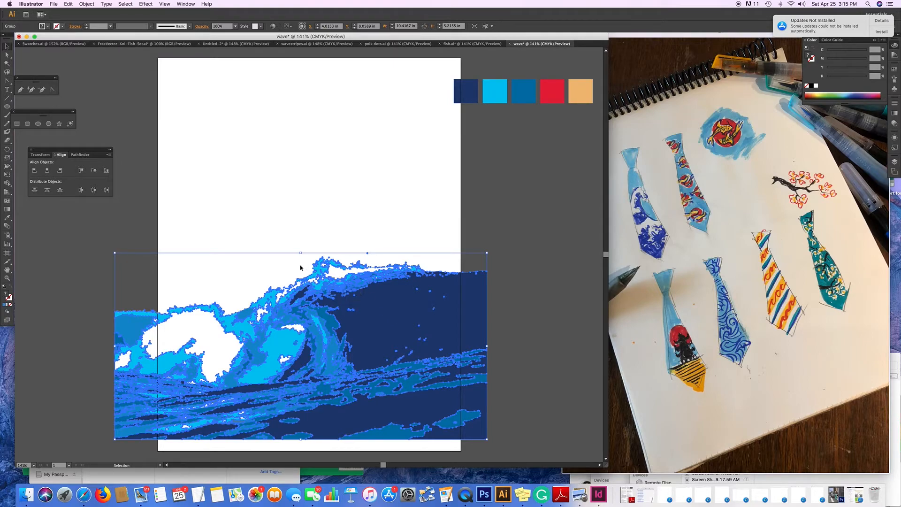
left_click_drag(301, 253, 301, 185)
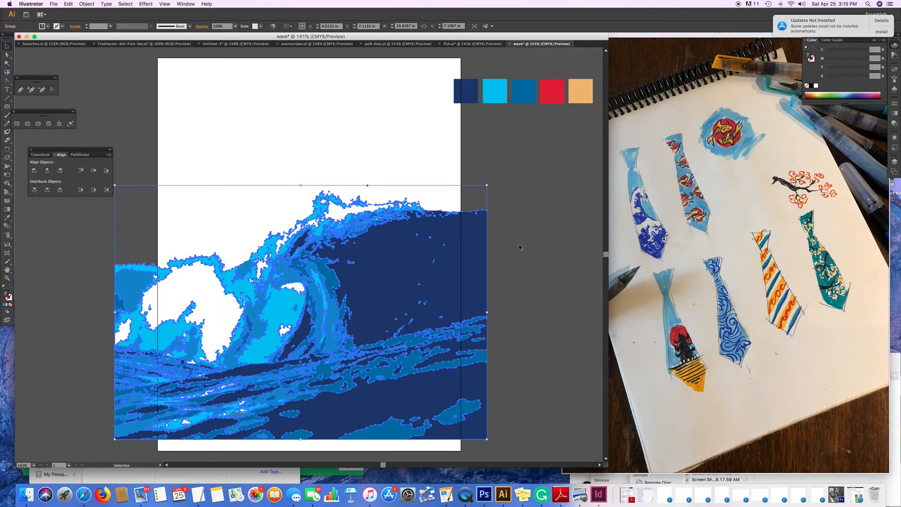
left_click(519, 248)
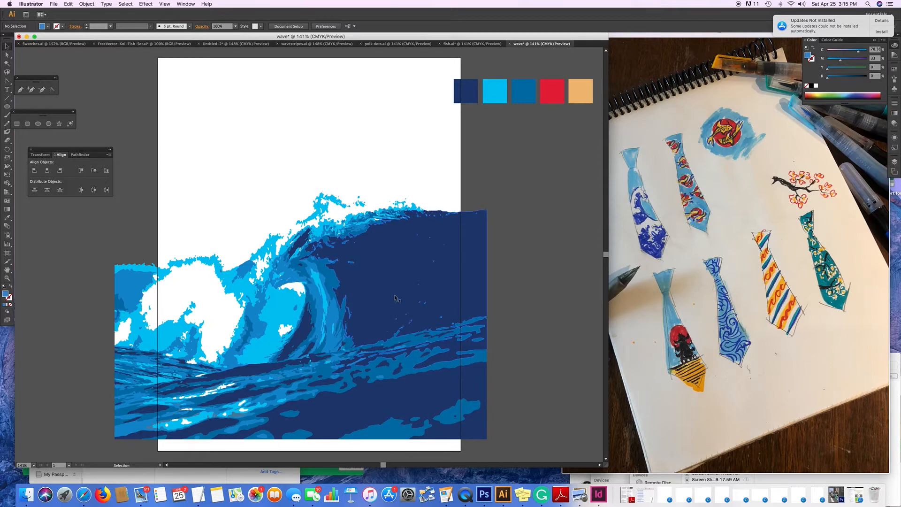
left_click_drag(388, 292, 389, 297)
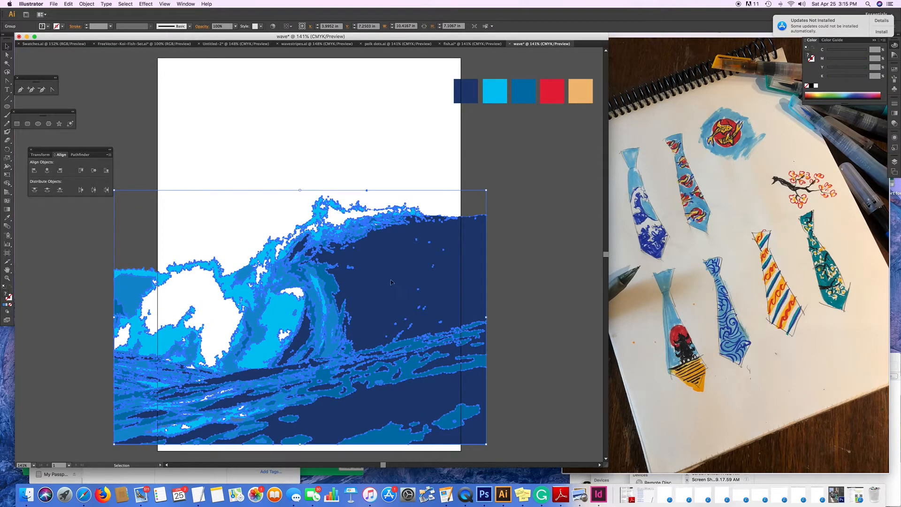
left_click(522, 264)
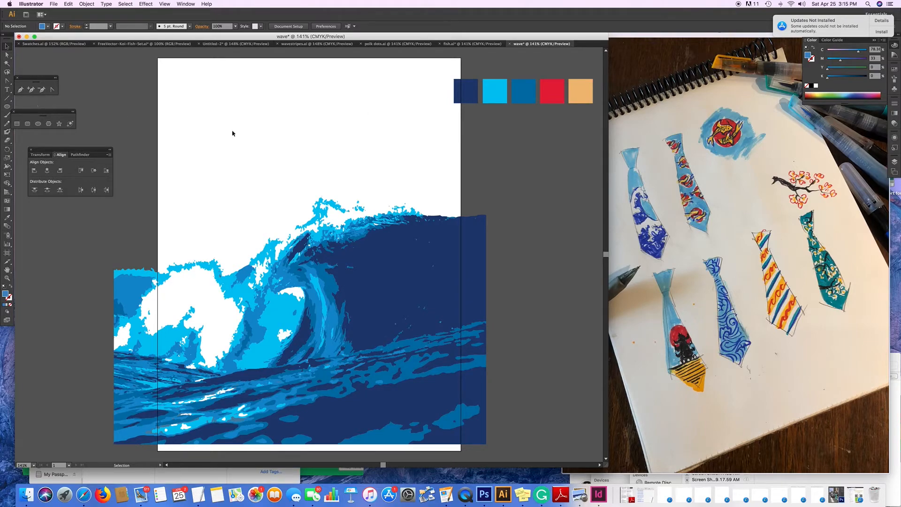
Draw a rectangle covering the whole artboard, about 8.49 by 11 in, filled with the bright cyan swatch's colour.
left_click(497, 99)
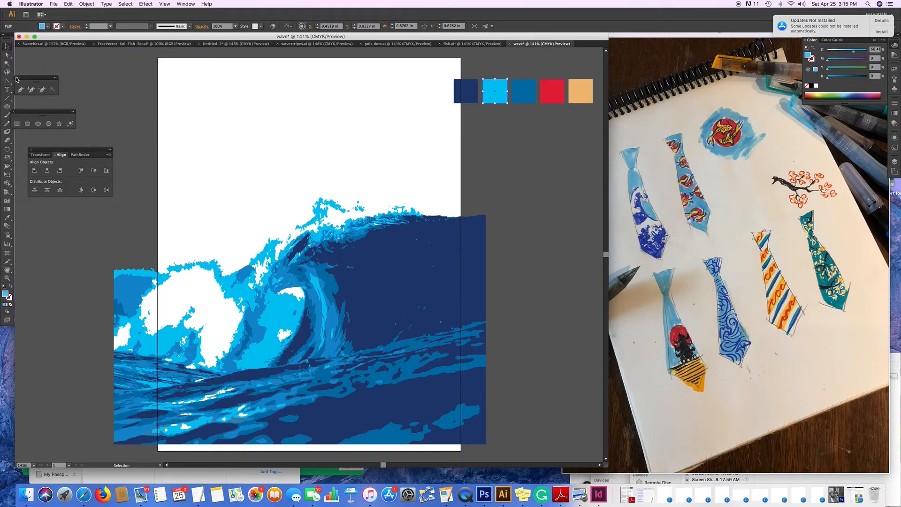
left_click(7, 108)
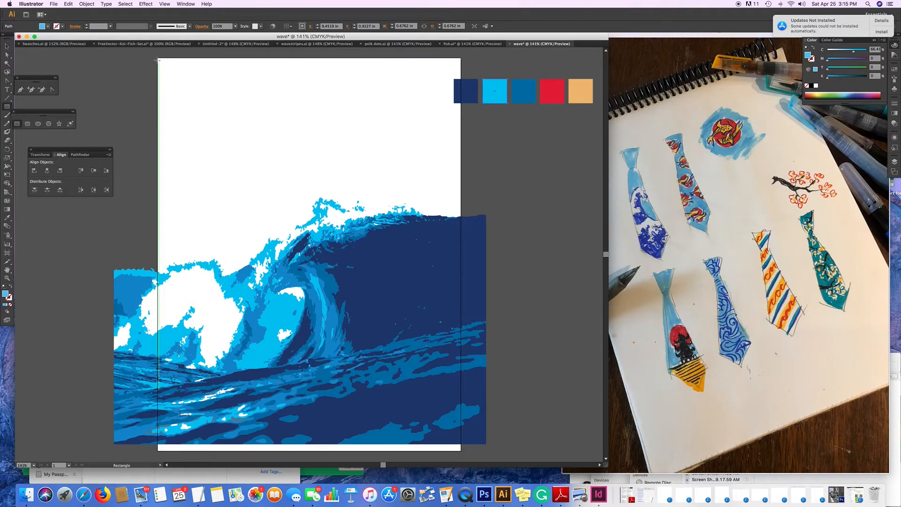
left_click_drag(157, 59, 461, 450)
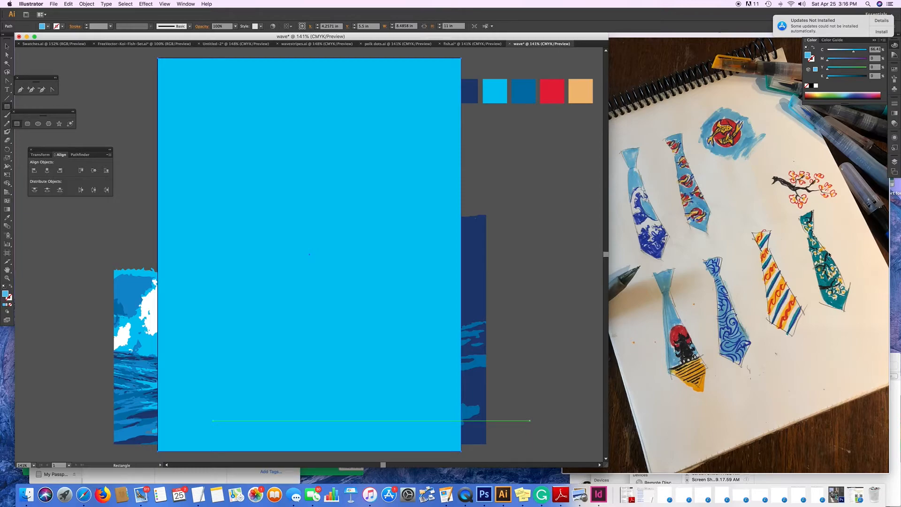
Expand Layer 1's contents and move the cyan background rectangle below the wave group in the stacking order.
left_click(894, 164)
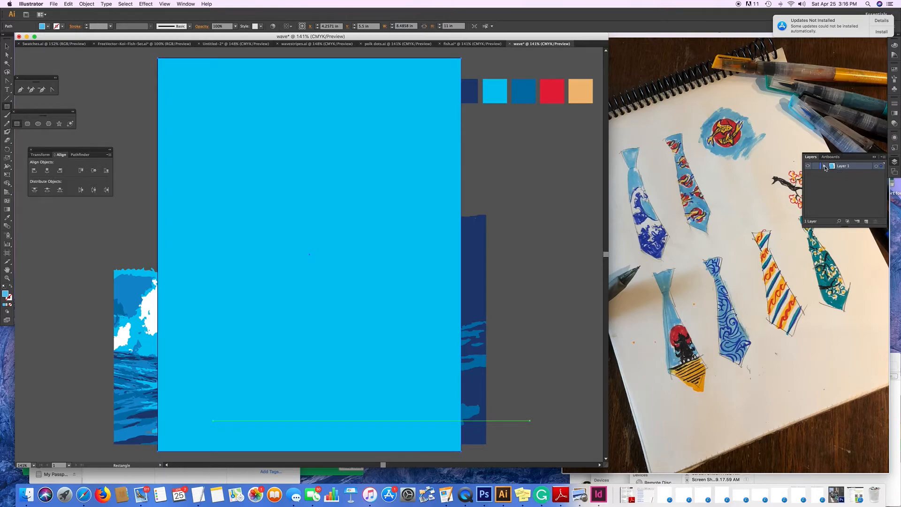
left_click(825, 167)
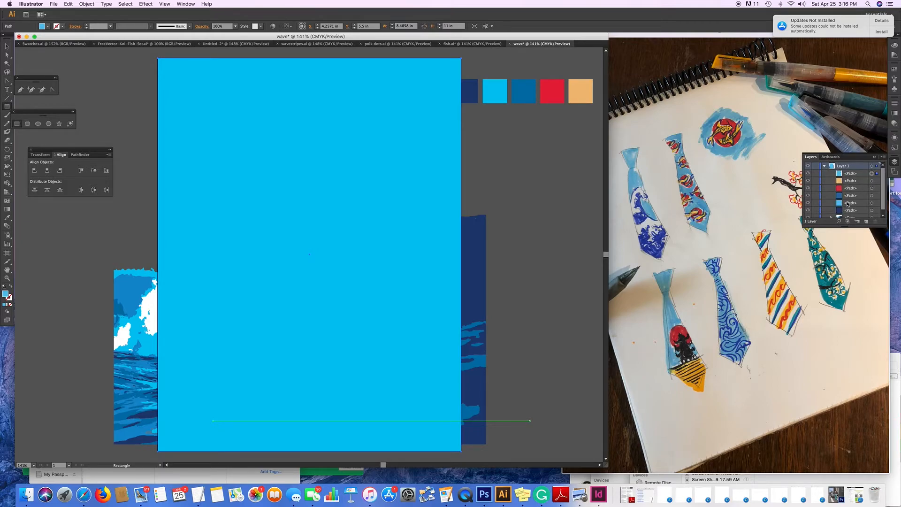
left_click_drag(848, 228, 831, 388)
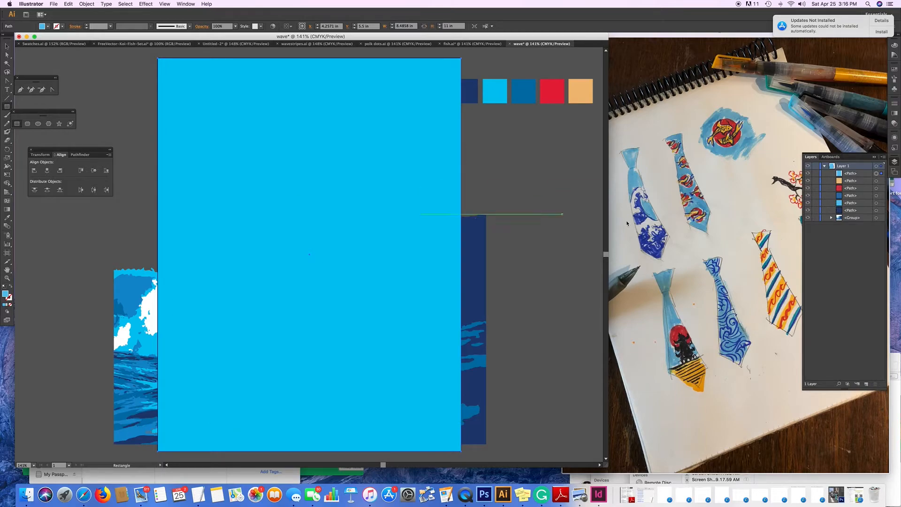
left_click(831, 181)
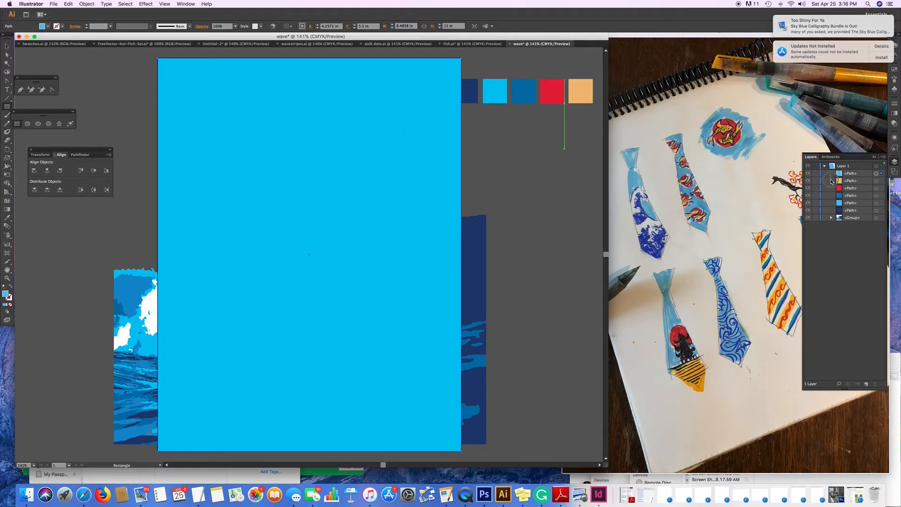
left_click(864, 178)
left_click_drag(863, 177, 857, 209)
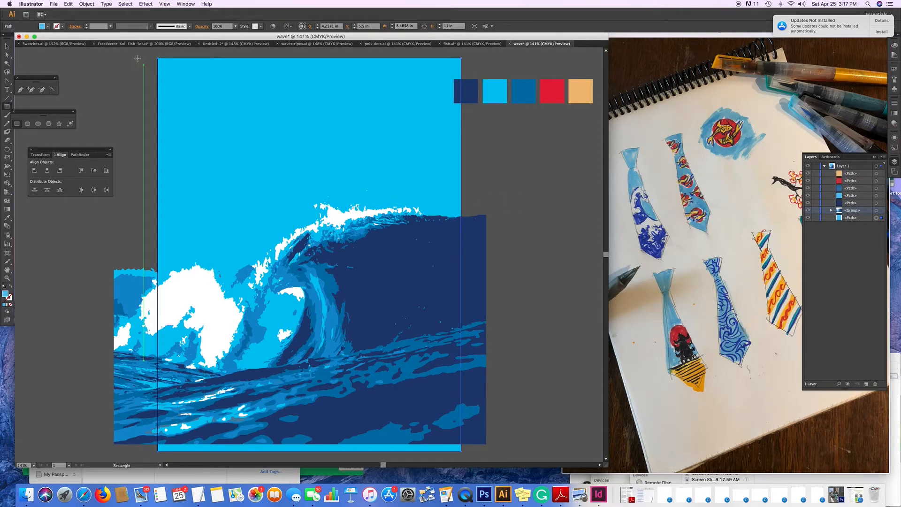
Save the artwork as wave.ai in the art/ref folder, in Adobe Illustrator format with the Illustrator CS6 version.
left_click(52, 4)
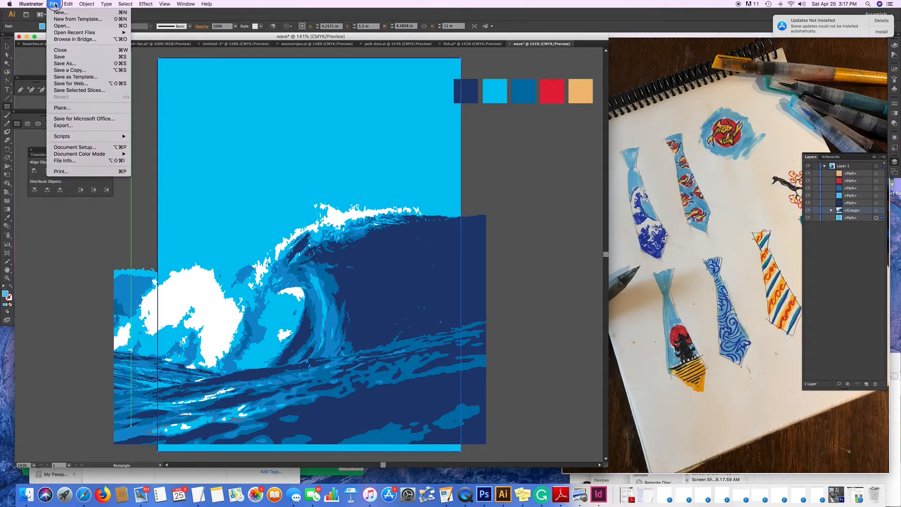
left_click(65, 58)
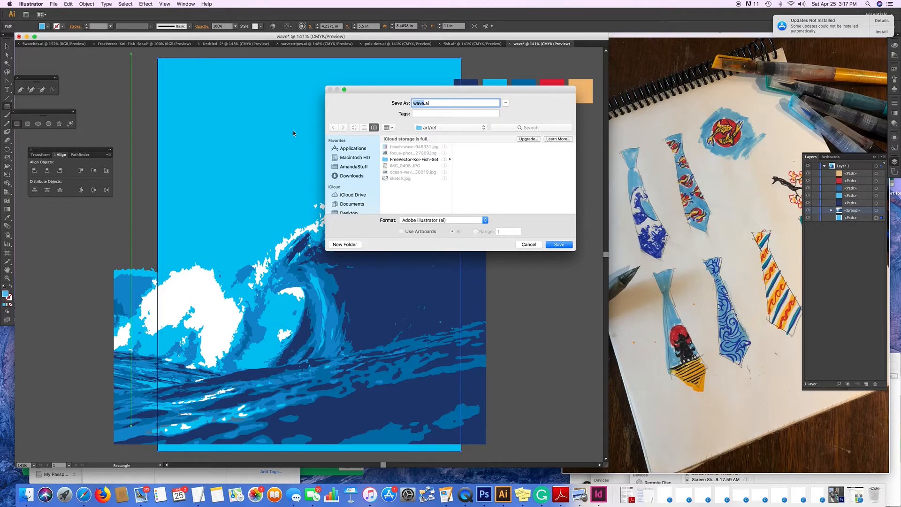
left_click(563, 248)
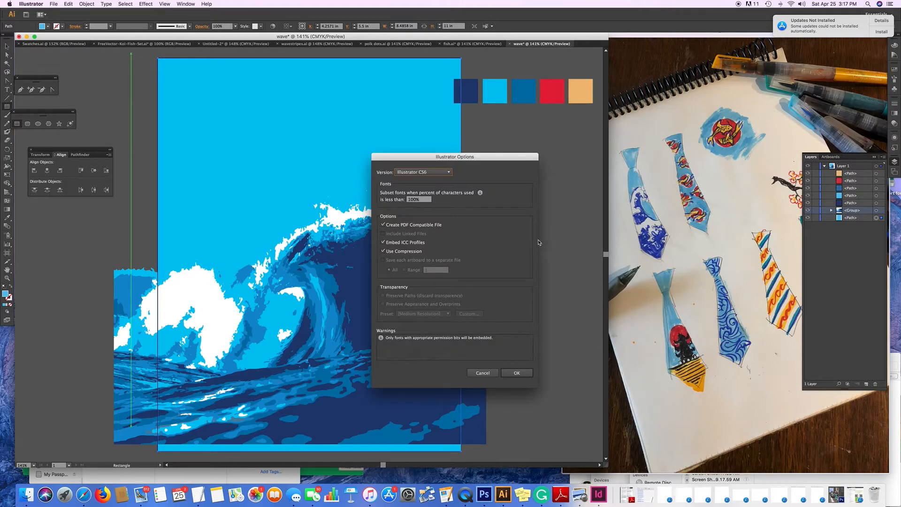
left_click(511, 374)
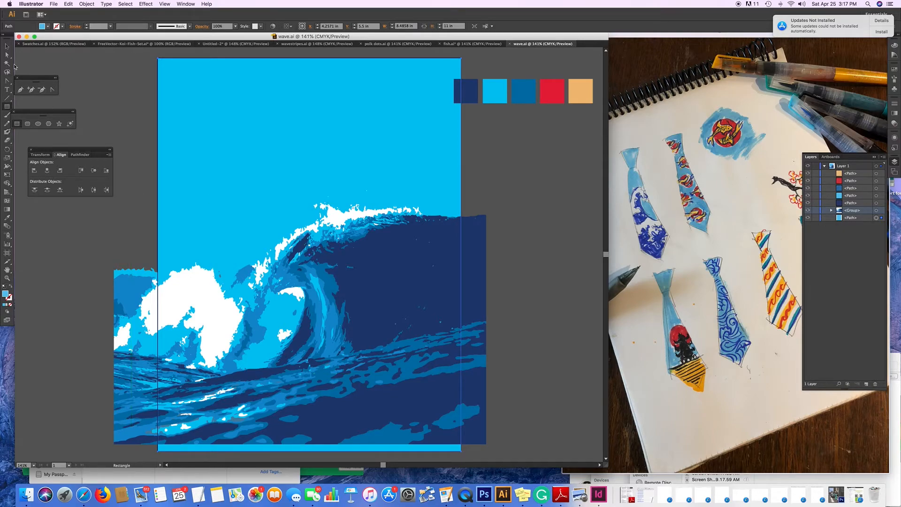
left_click(7, 55)
key("super+equal")
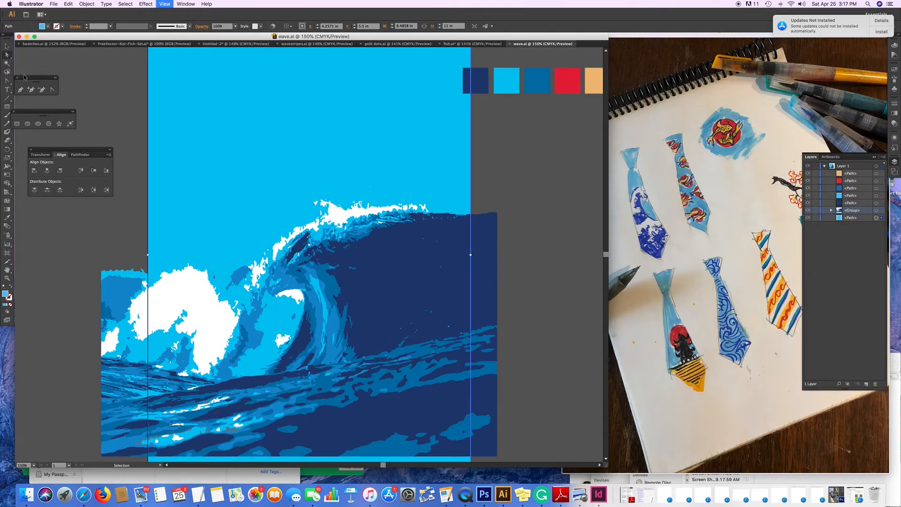
key("super+equal")
key("super+equal")
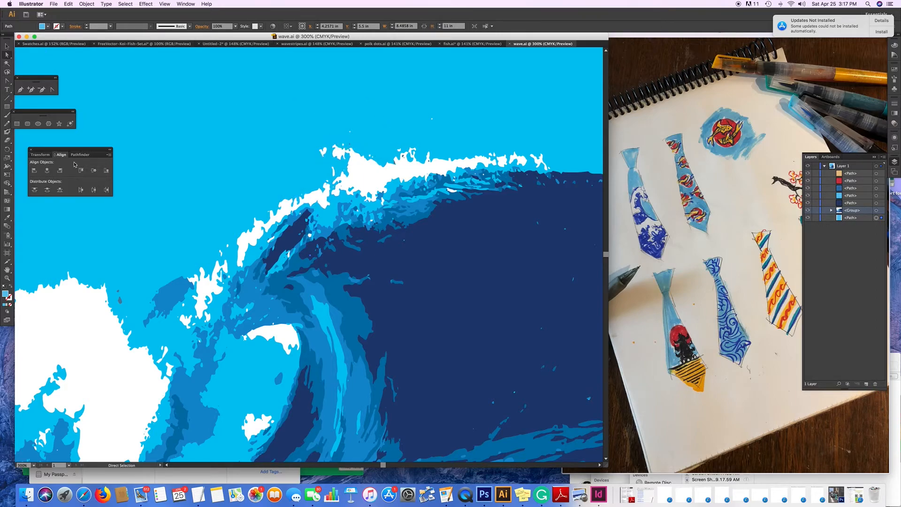
left_click(40, 125)
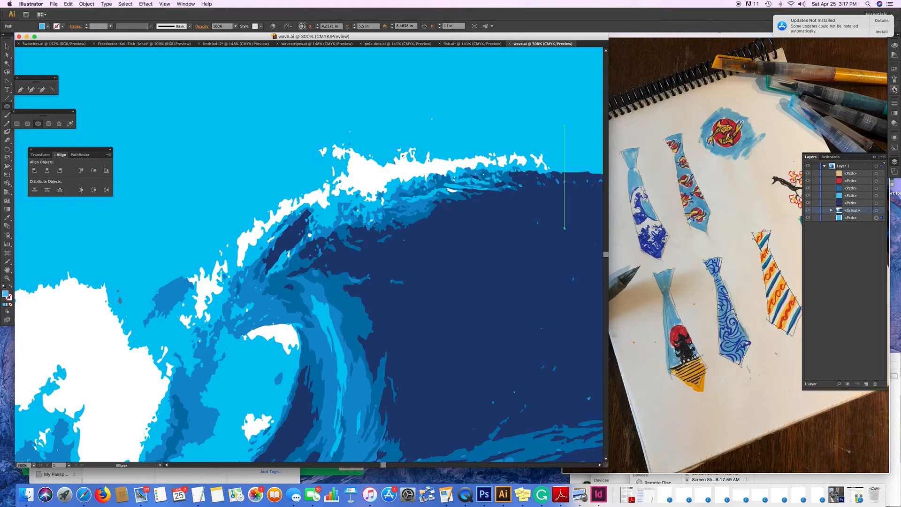
left_click(895, 45)
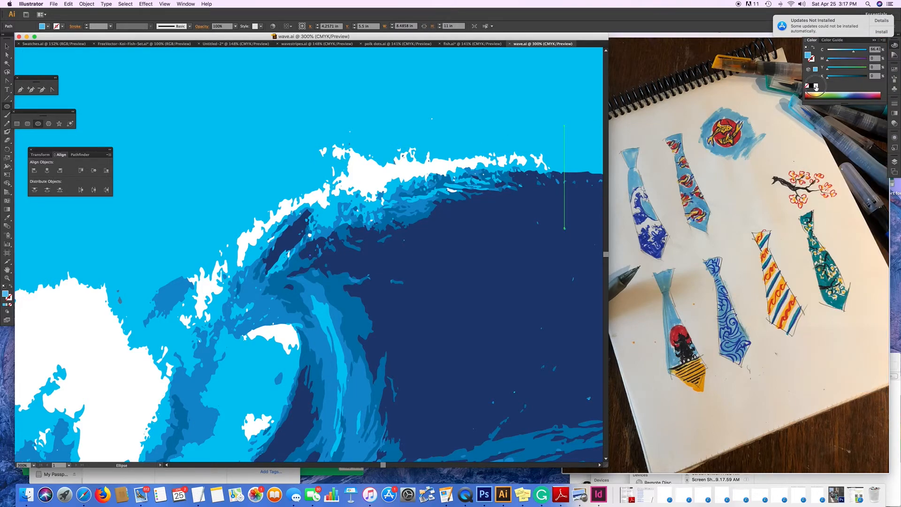
left_click(816, 87)
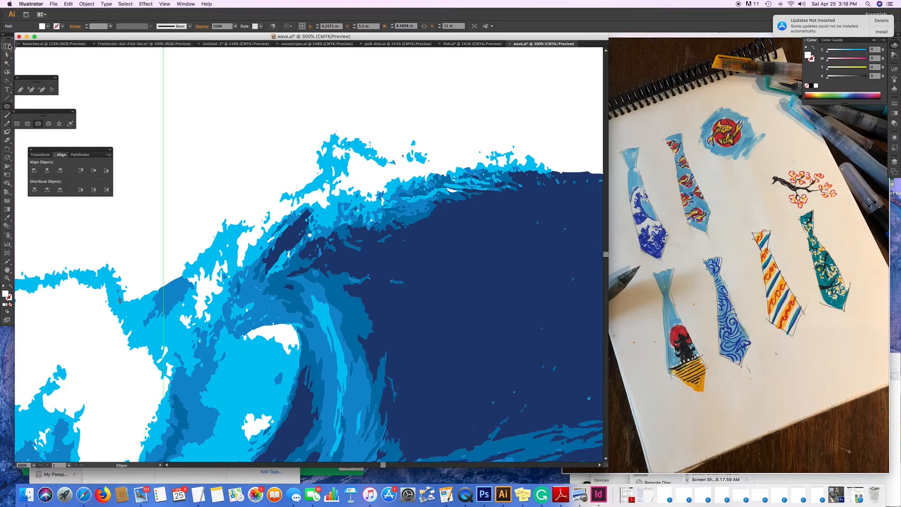
left_click(9, 46)
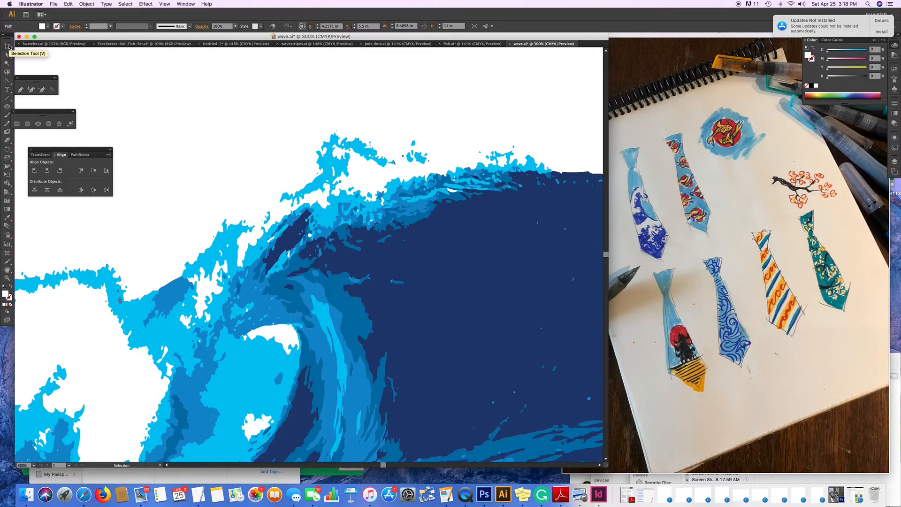
key("super+0")
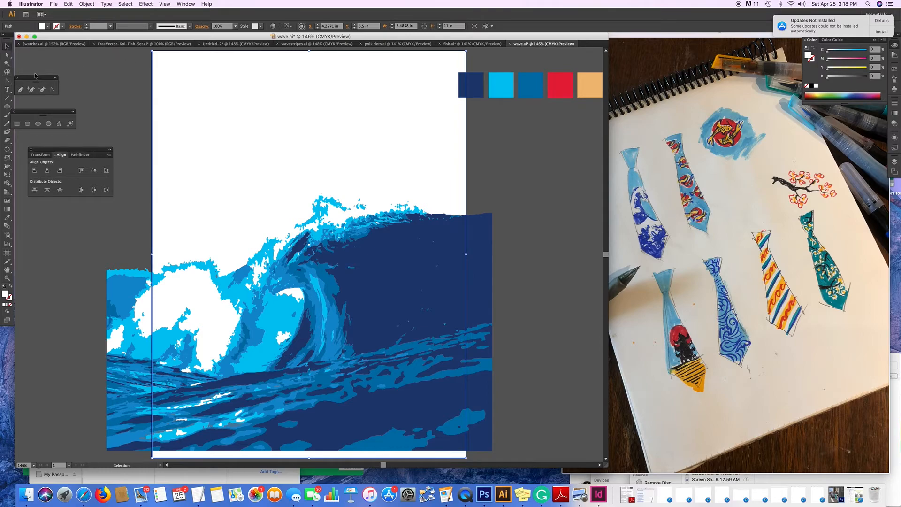
key("a")
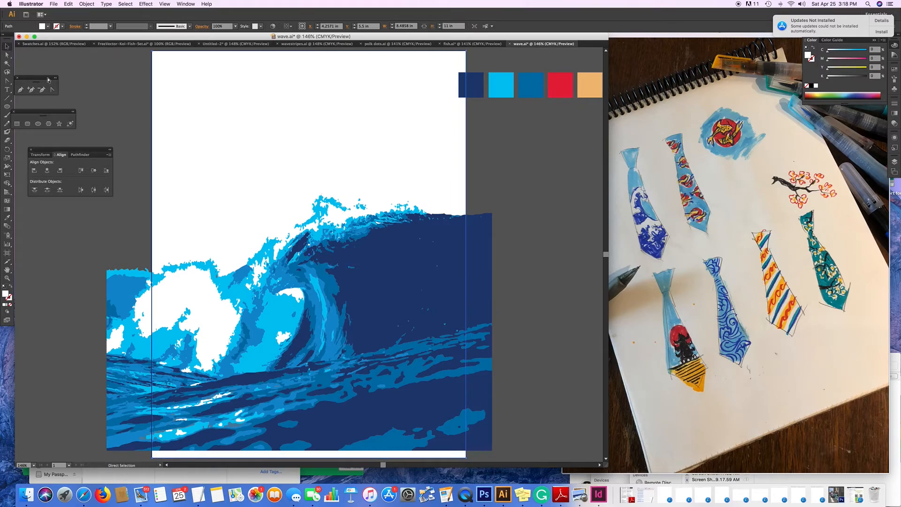
key("v")
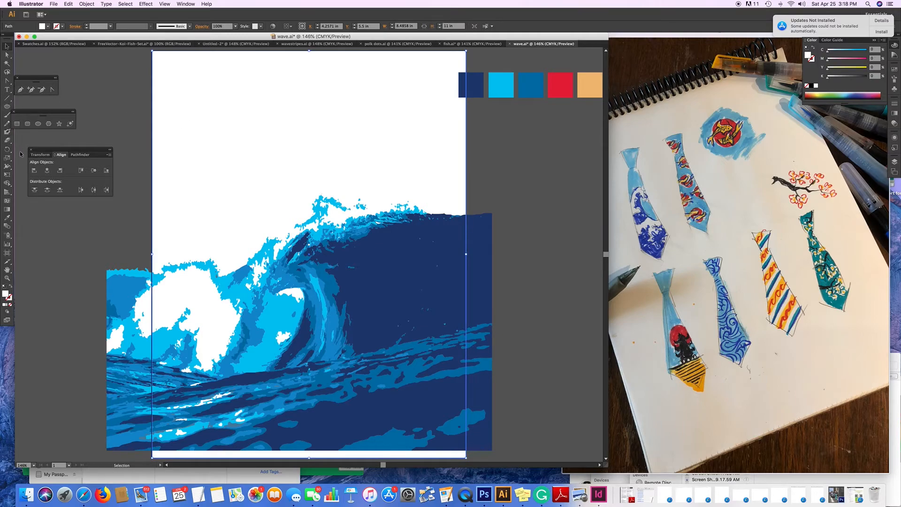
left_click(8, 219)
left_click(501, 83)
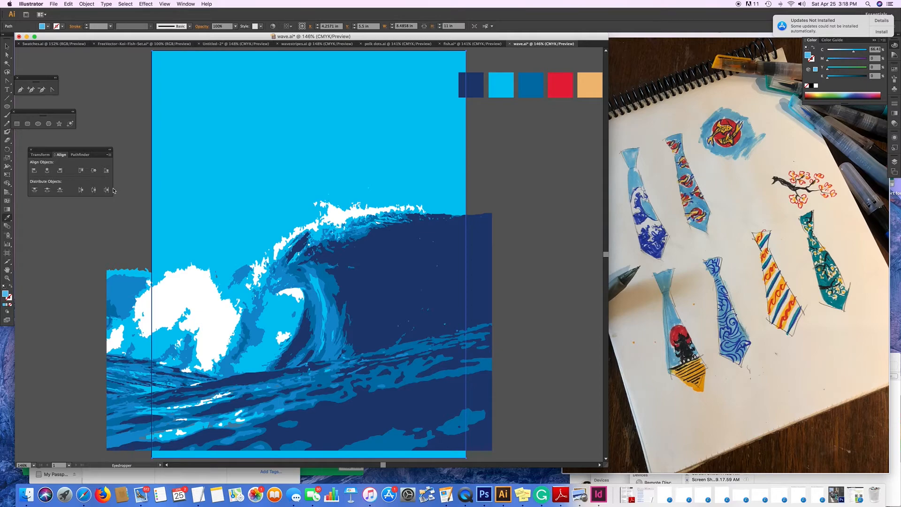
Deselect the cyan background rectangle so that nothing in the artwork is selected.
key("super+equal")
key("super+equal")
key("super+equal")
key("super+equal")
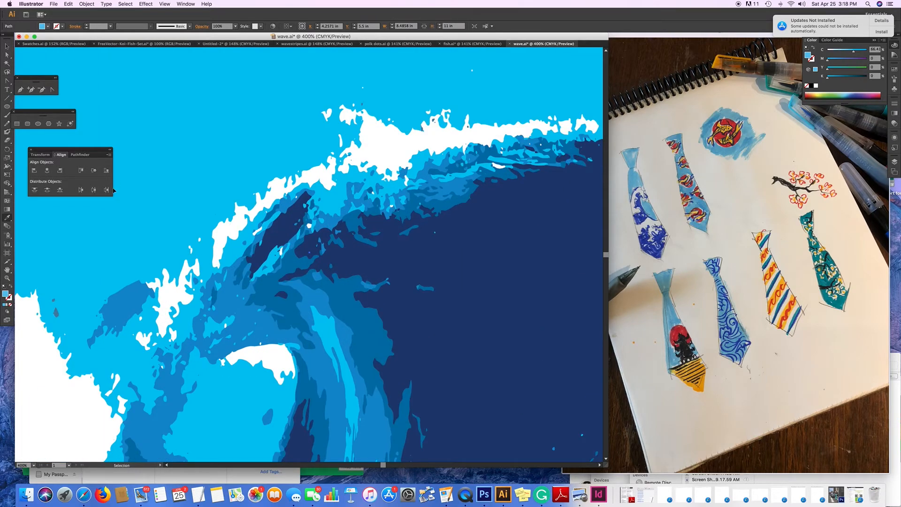
key("super+0")
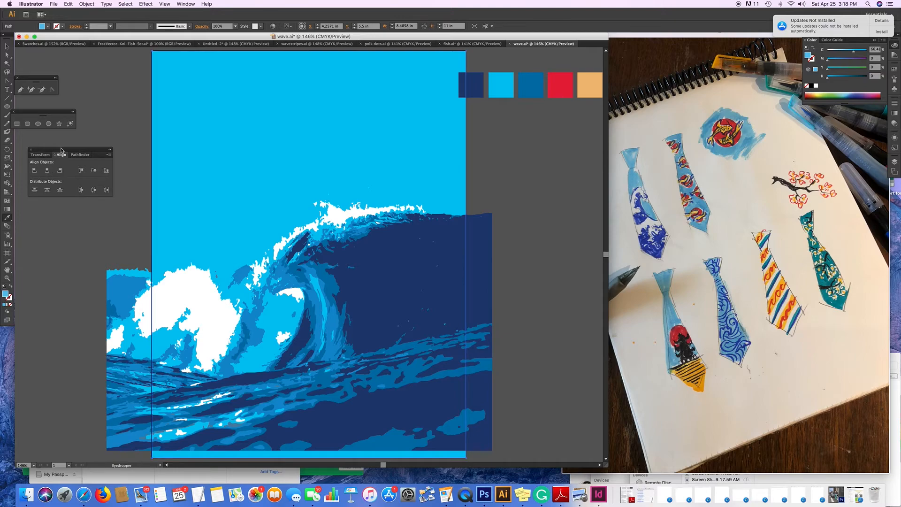
key("v")
left_click(103, 75)
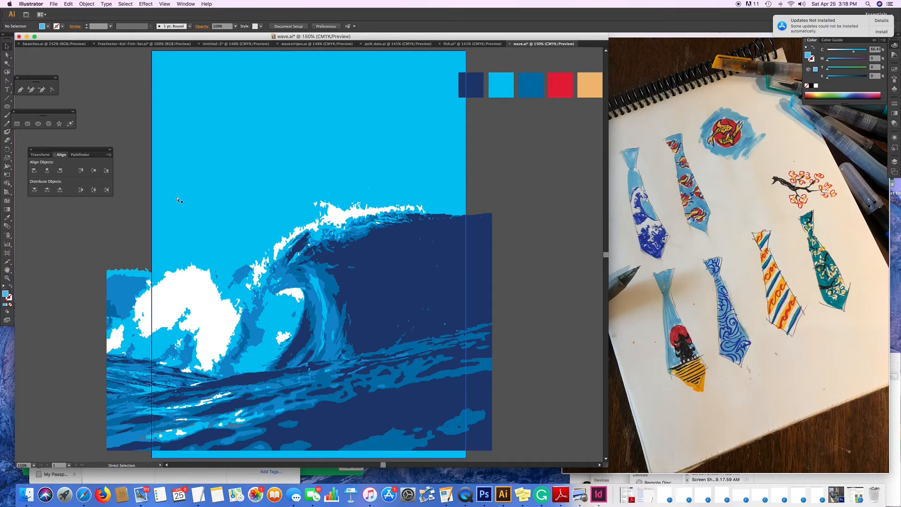
Draw small white ellipses as spray droplets above the wave crest, including one about 0.095 by 0.03 in.
key("super+equal")
key("super+equal")
key("super+equal")
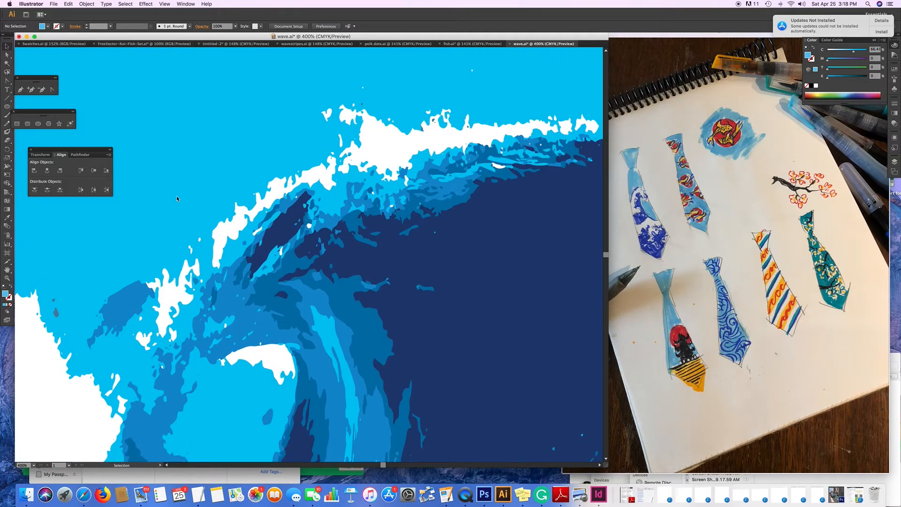
left_click(817, 87)
left_click(7, 107)
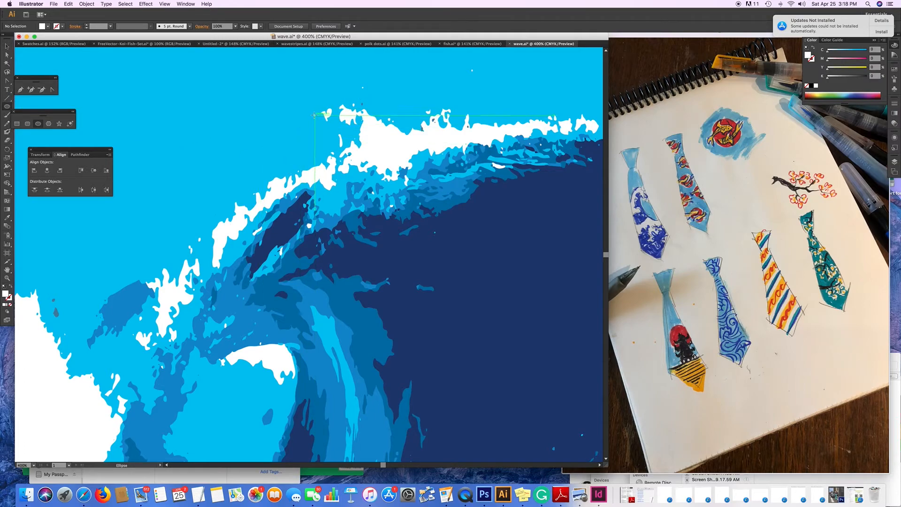
left_click_drag(306, 120, 308, 121)
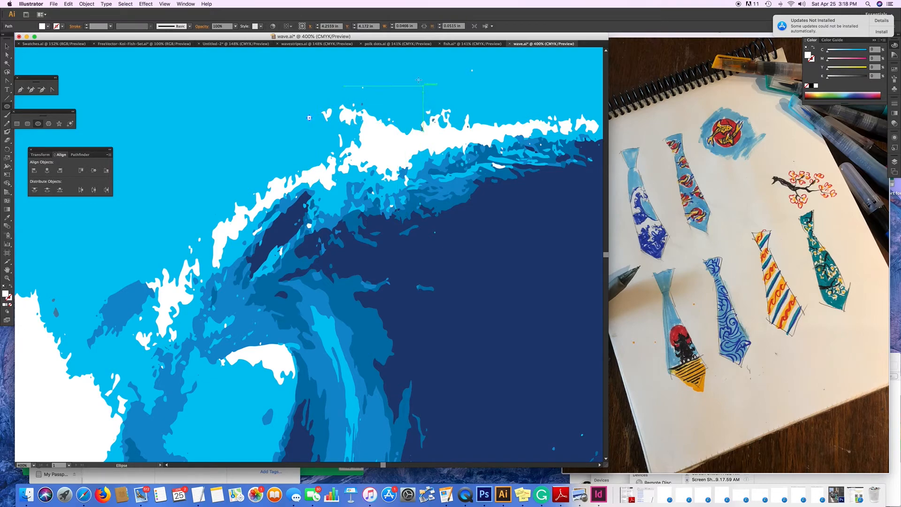
left_click_drag(416, 72, 400, 92)
Apply the Roughen effect with smooth points to the wide white droplet above the crest, adjusting its settings with the preview on.
key("super+equal")
key("super+equal")
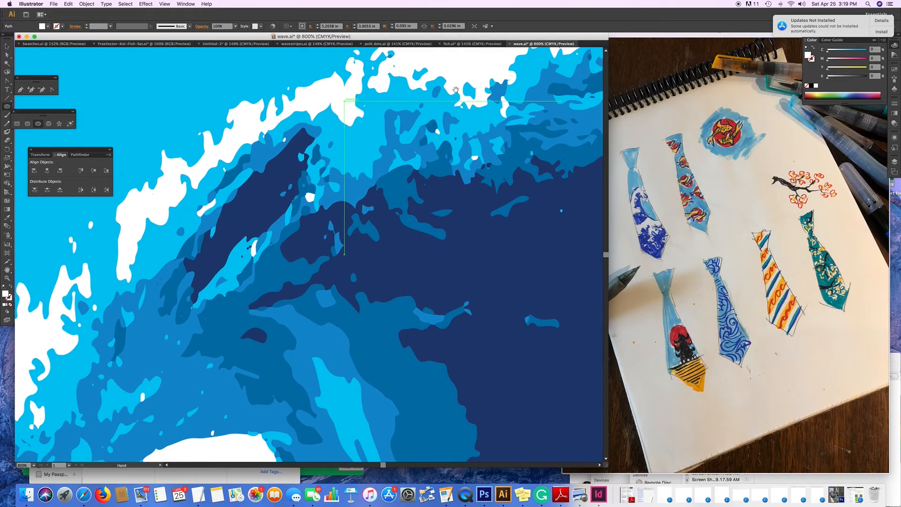
left_click_drag(462, 85, 312, 308)
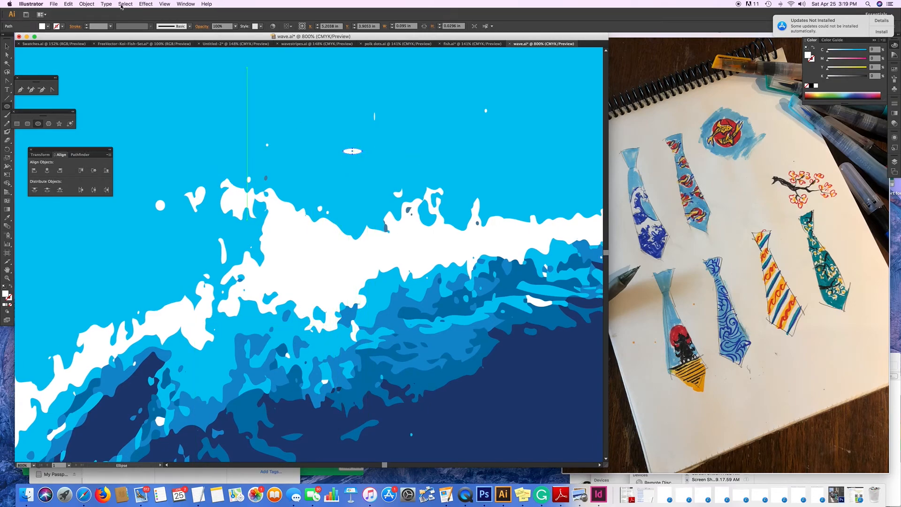
left_click(149, 5)
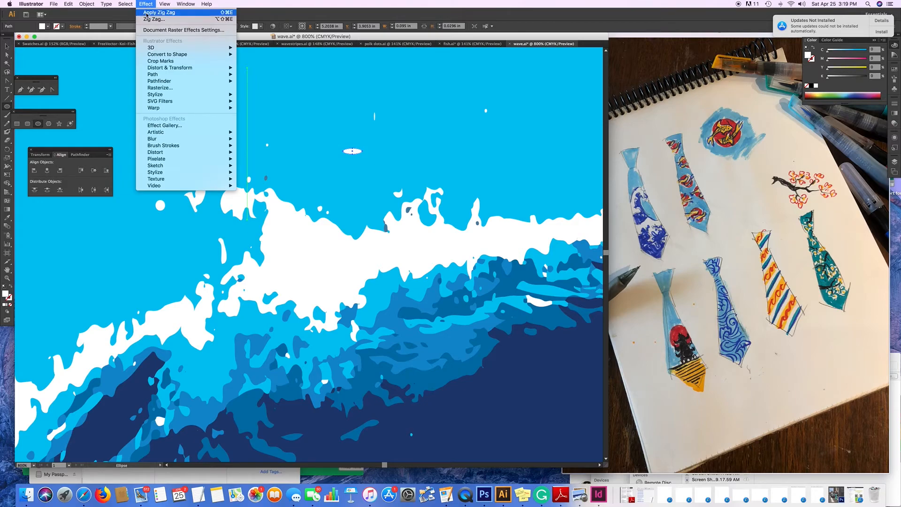
mouse_move(164, 83)
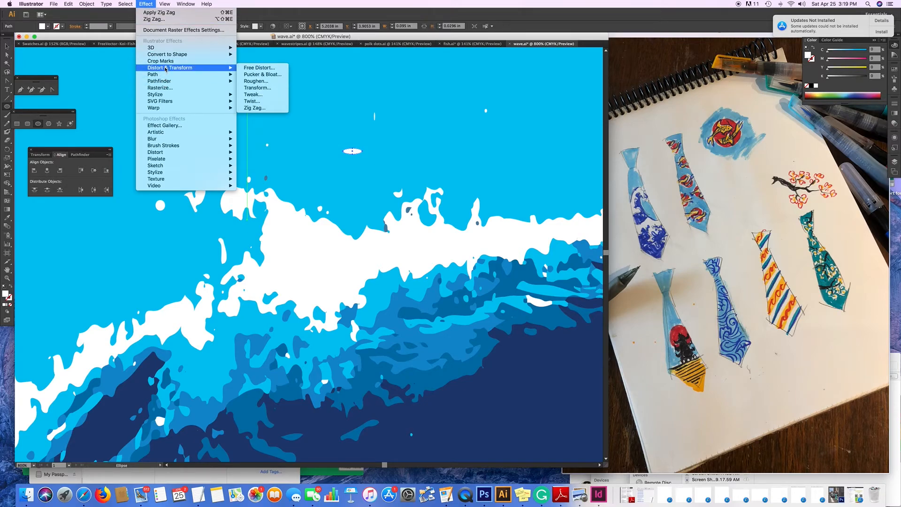
left_click(256, 81)
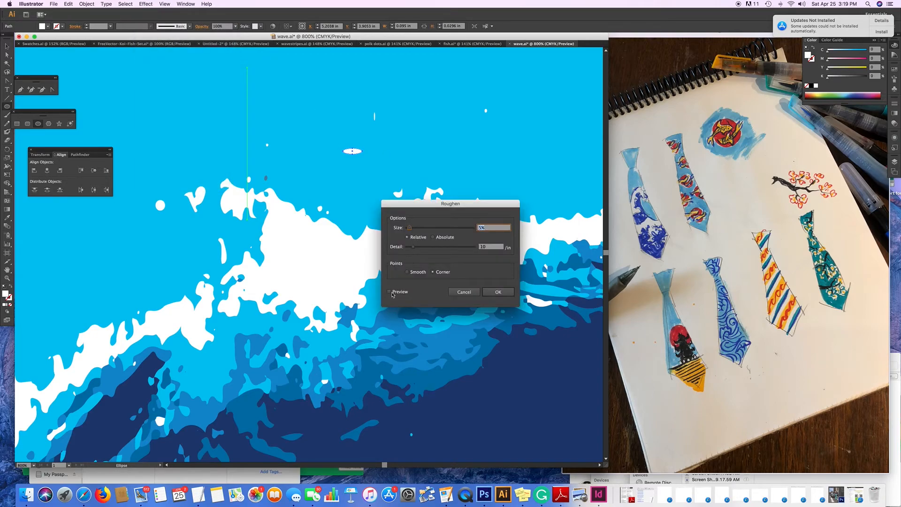
left_click(389, 292)
left_click(408, 272)
left_click_drag(411, 250, 412, 231)
left_click(499, 291)
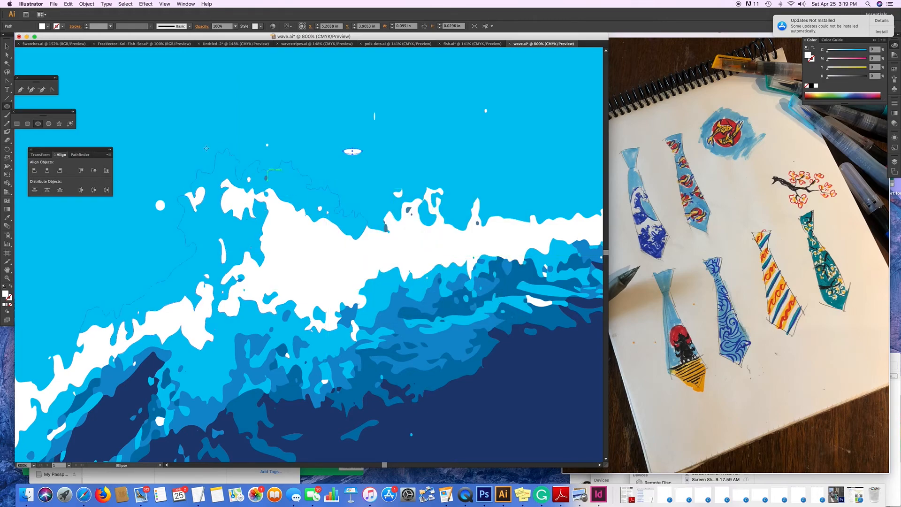
Expand the appearance of the roughened wide white droplet into an editable path and try to pick its anchor points.
left_click(87, 4)
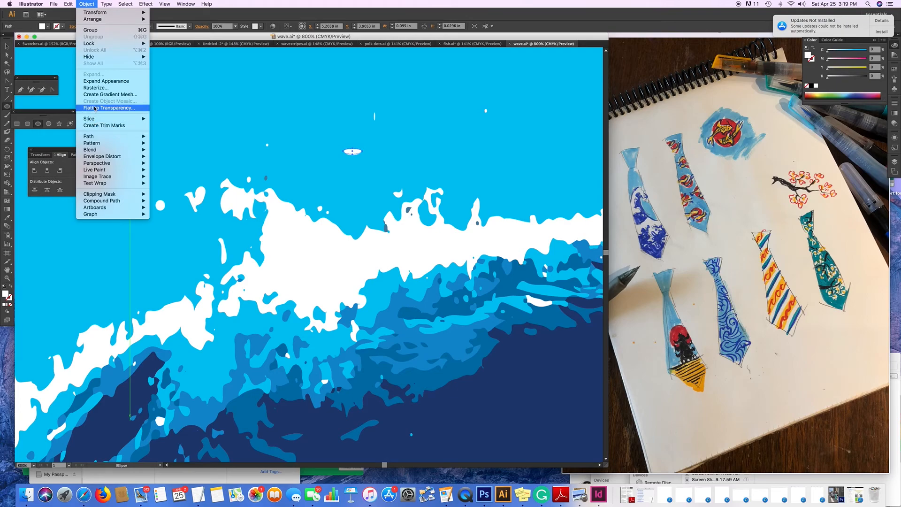
left_click(98, 82)
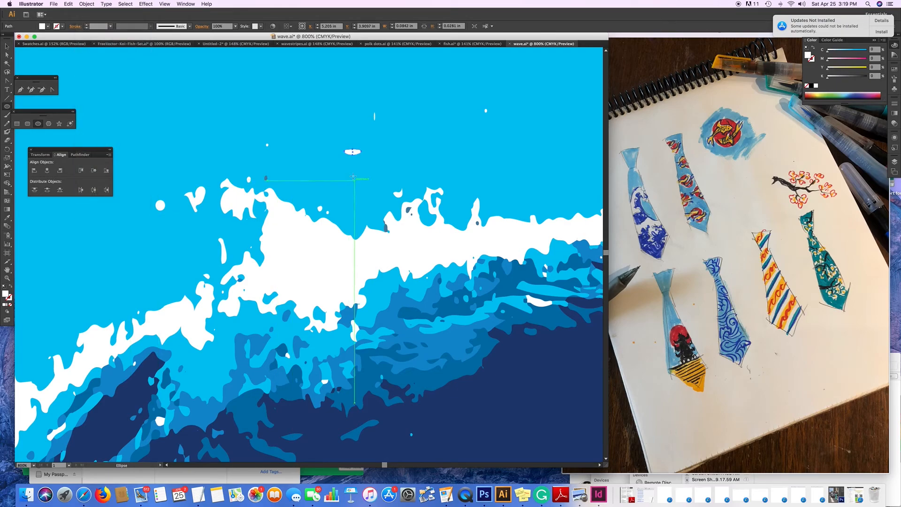
key("a")
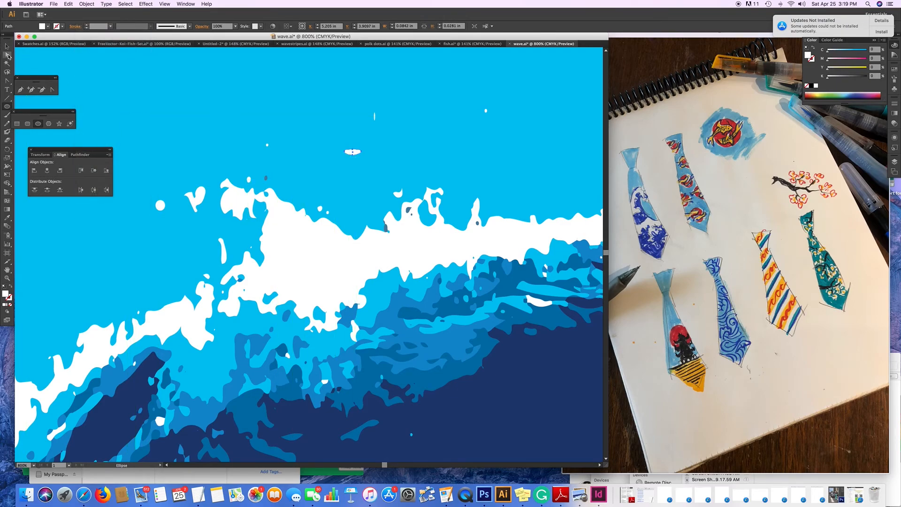
left_click(362, 154)
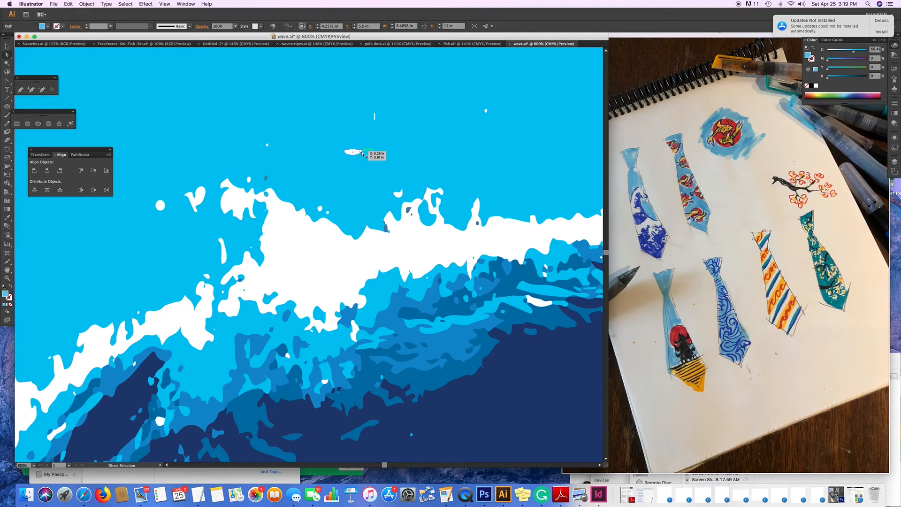
Reshape the thin vertical droplet above the crest into a wider, irregular white blob by moving its anchor points.
left_click(375, 116)
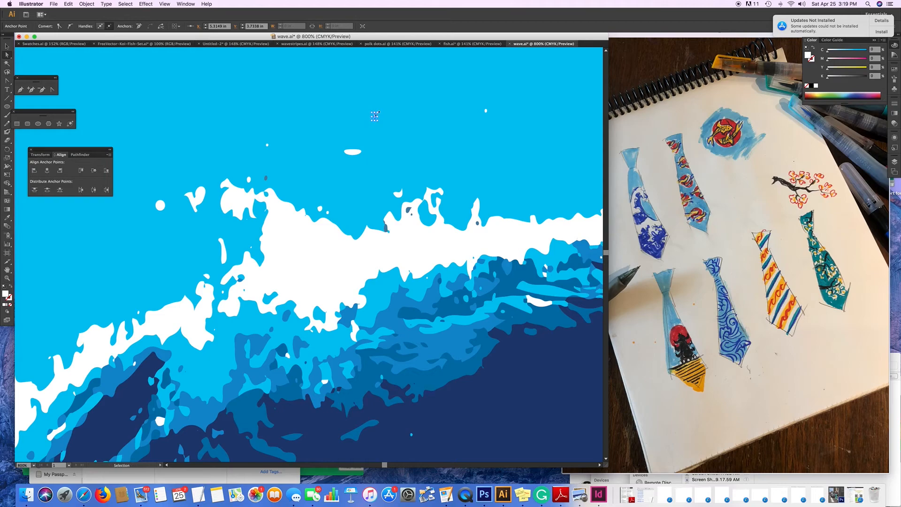
key("super+equal")
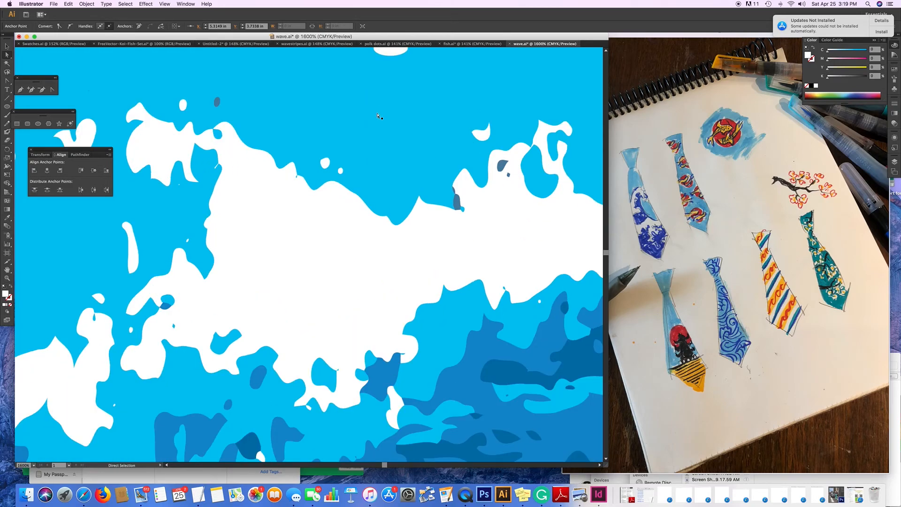
scroll(379, 116, "up", 10)
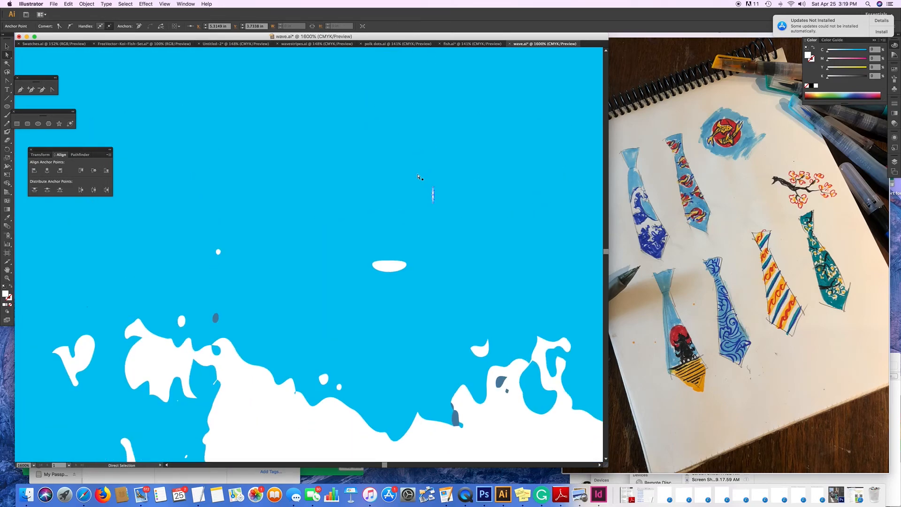
mouse_move(432, 195)
left_mouse_down()
mouse_move(457, 202)
mouse_move(433, 197)
left_mouse_up()
left_click(463, 197)
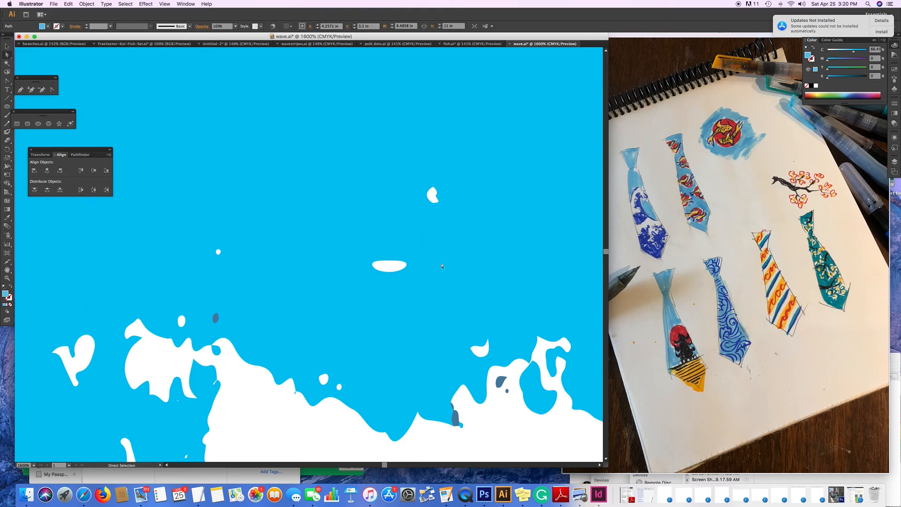
Reshape the lower edge and one end of the wide white droplet into an uneven splash outline, then deselect it.
left_click(396, 270)
left_click_drag(401, 272, 395, 277)
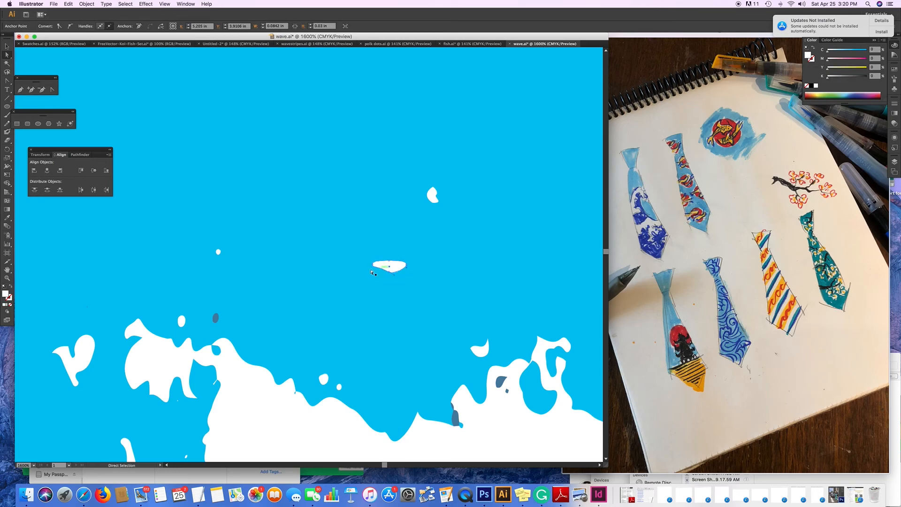
left_click(373, 265)
left_click_drag(373, 269, 374, 278)
left_click(417, 294)
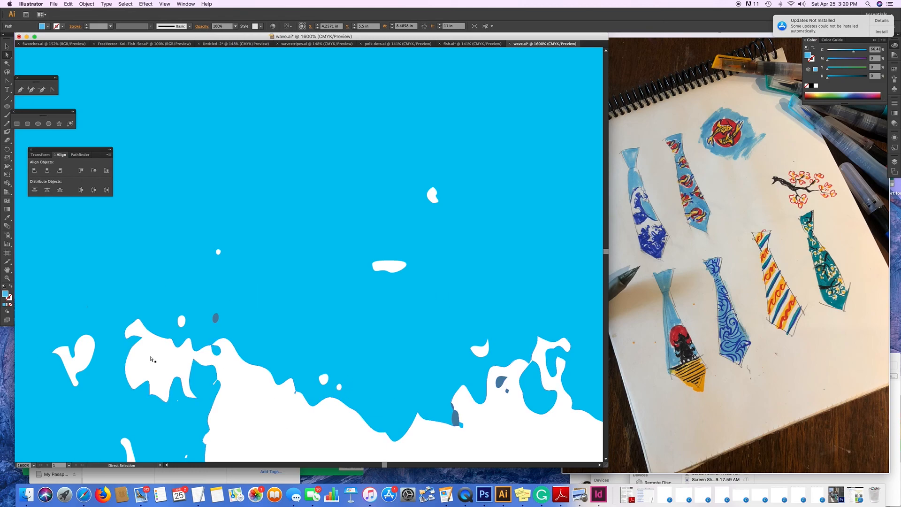
Adjust an anchor point of the blue shape along the lower edge of the detached white splash beside the crest.
left_click(157, 399)
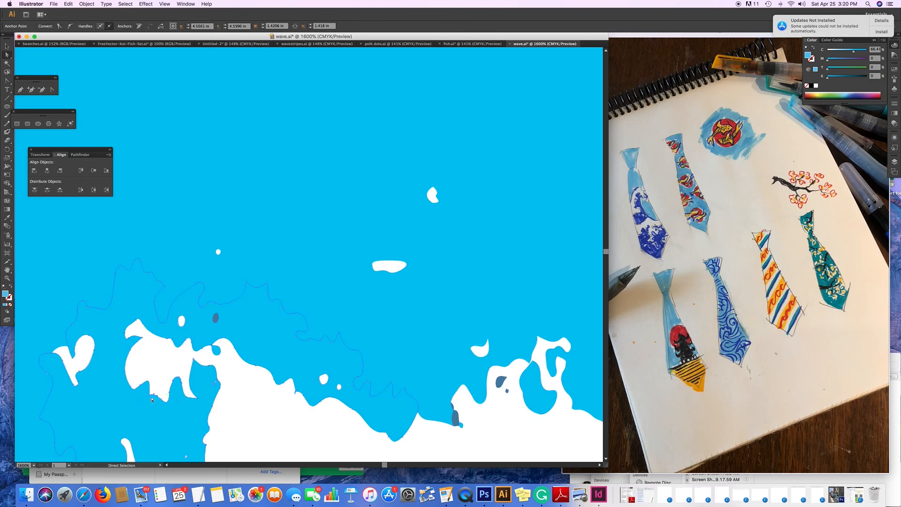
left_click_drag(157, 396, 152, 406)
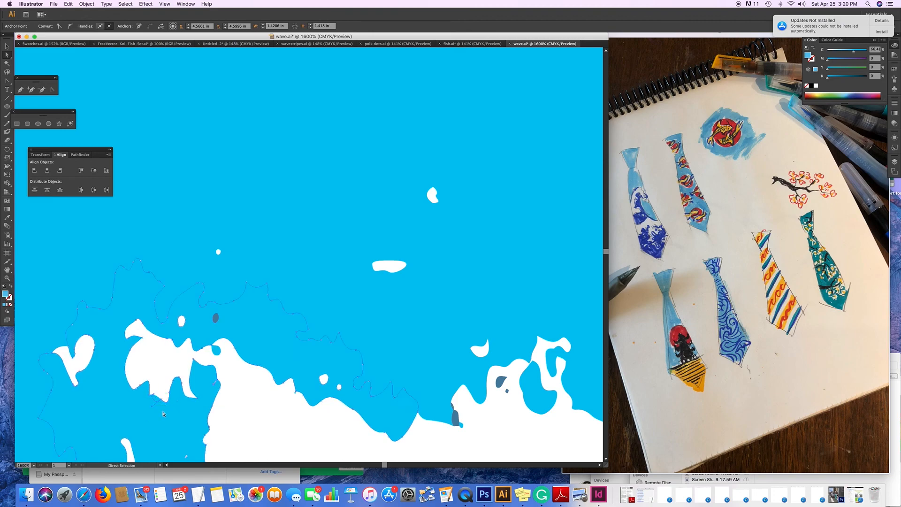